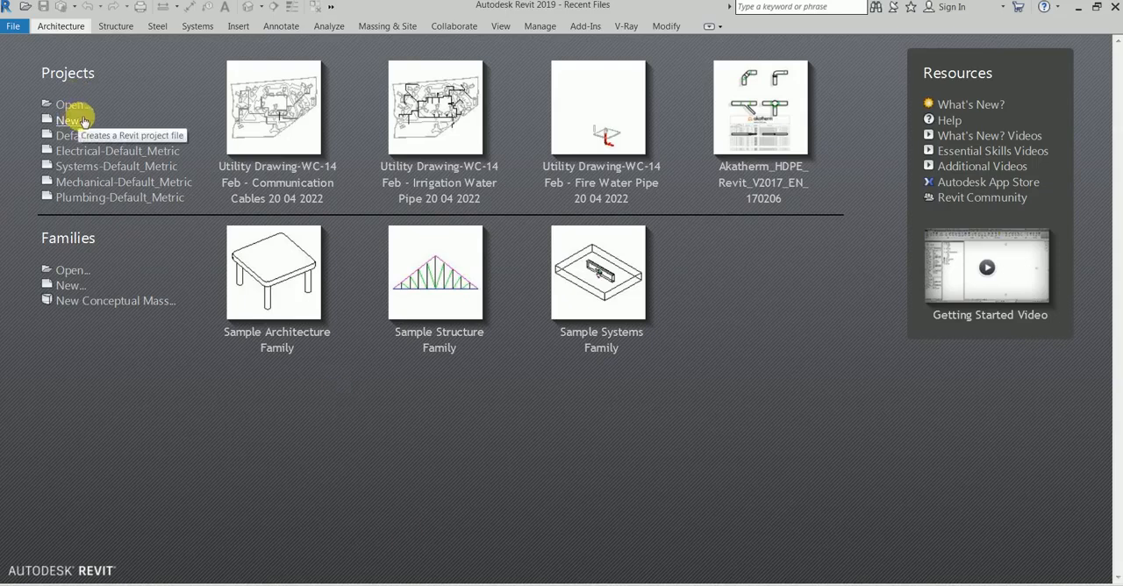
Create a project from the Systems-Default_Metric template and collapse the Electrical group of views.
click(114, 166)
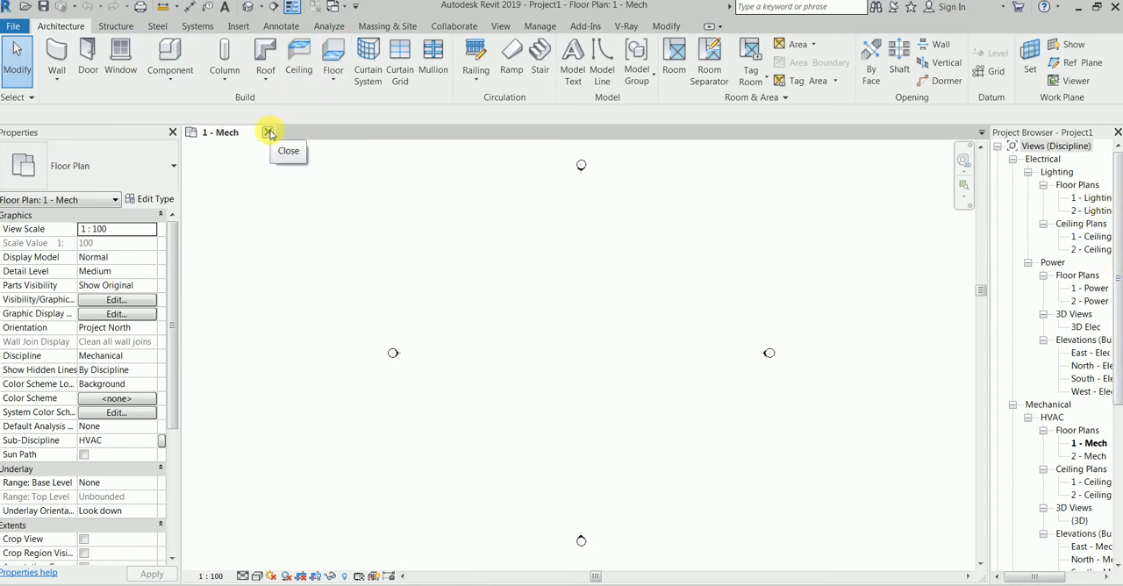
click(1013, 161)
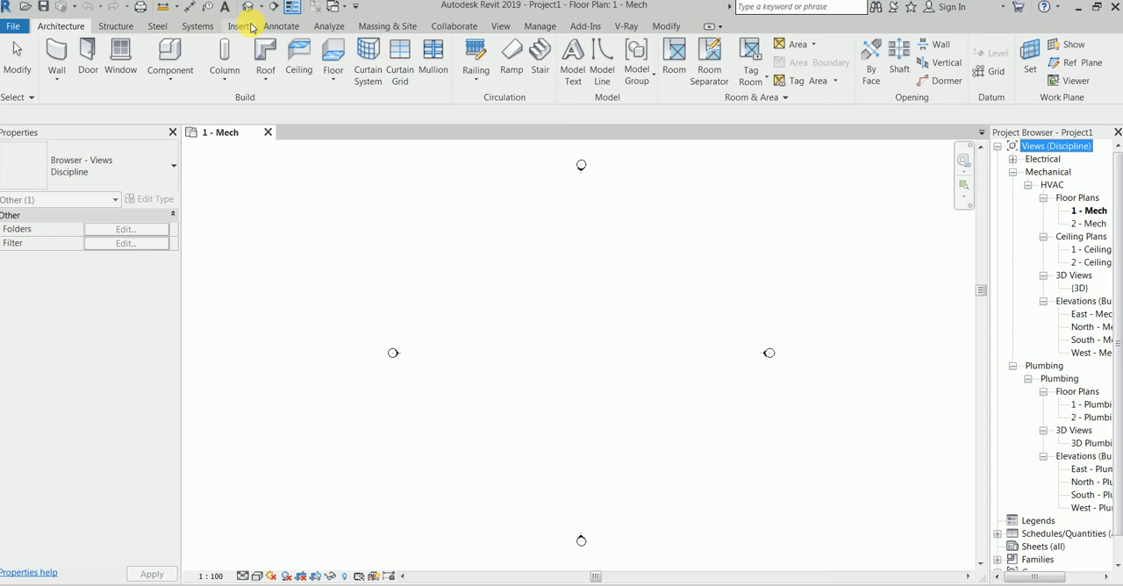
Place an M_Supply Diffuser 600 x 600 Face 300 x 300 Connection air terminal in the 1 - Mech floor plan.
click(194, 29)
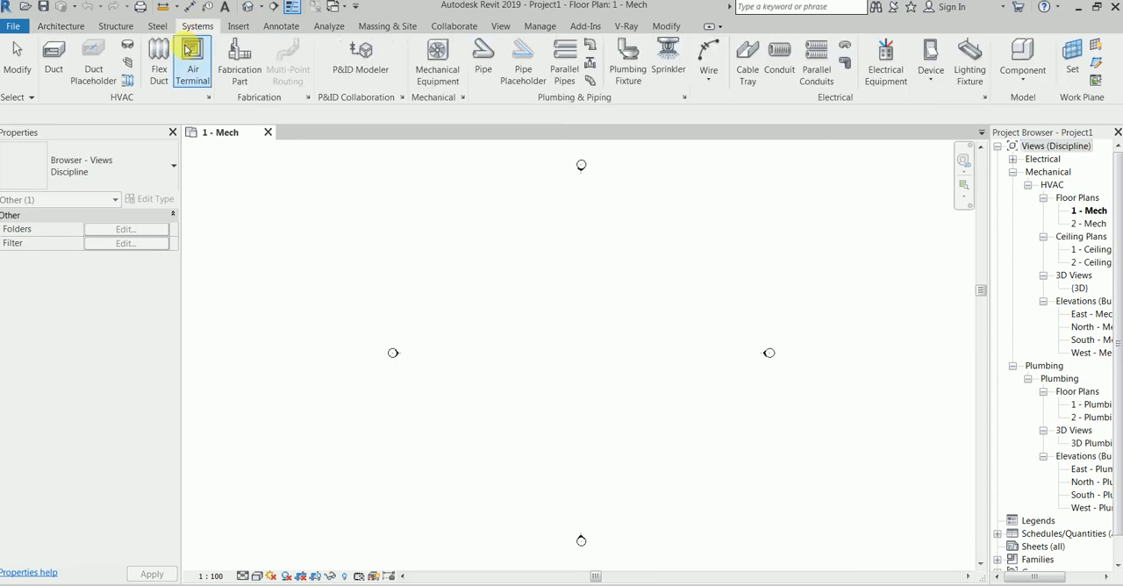
click(190, 57)
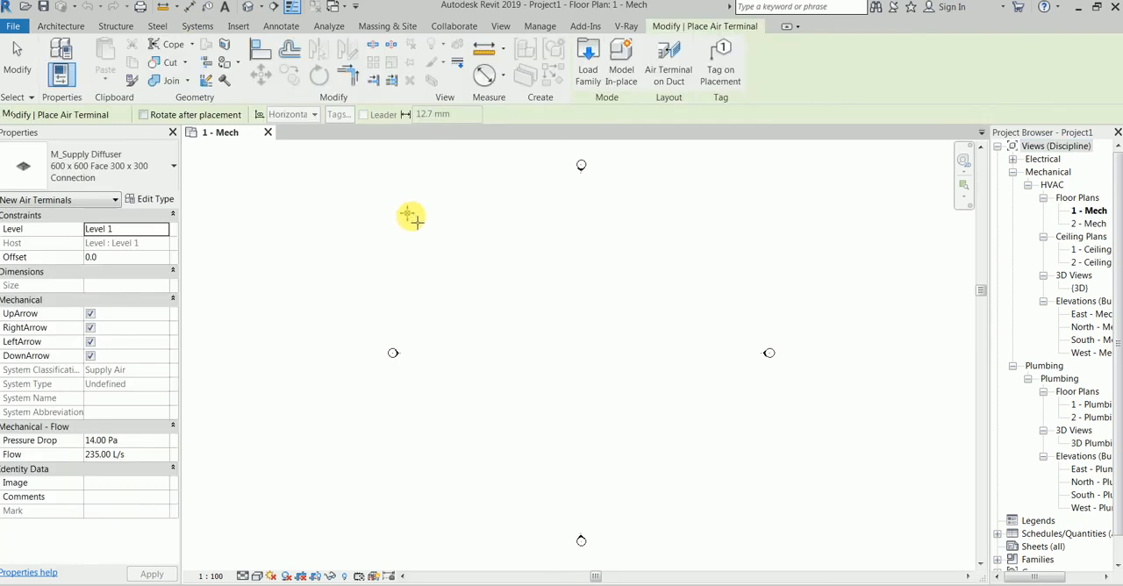
scroll(544, 309, up, 1)
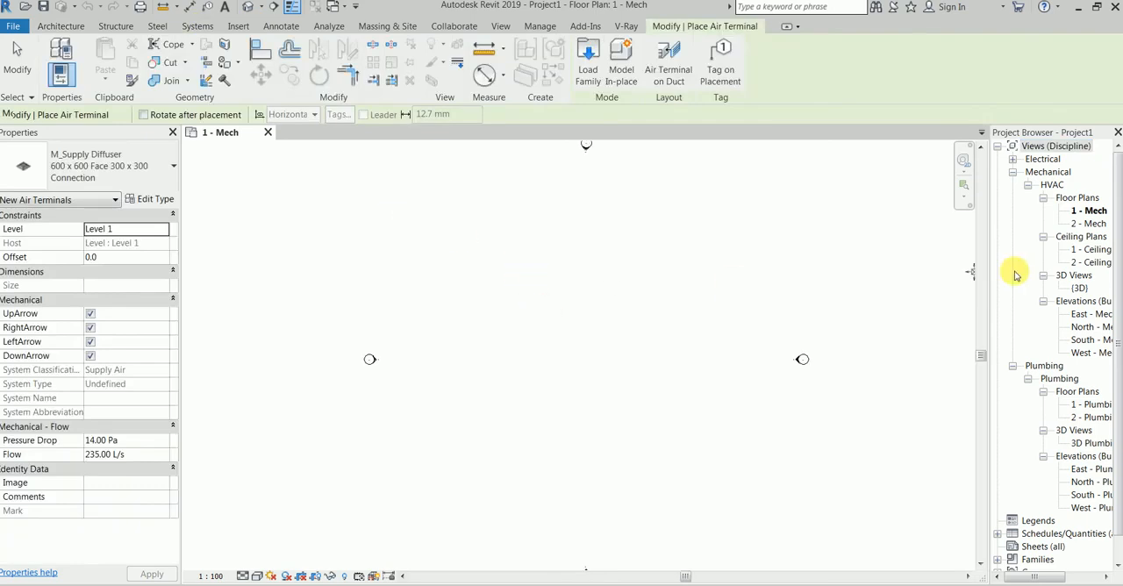
scroll(521, 260, up, 3)
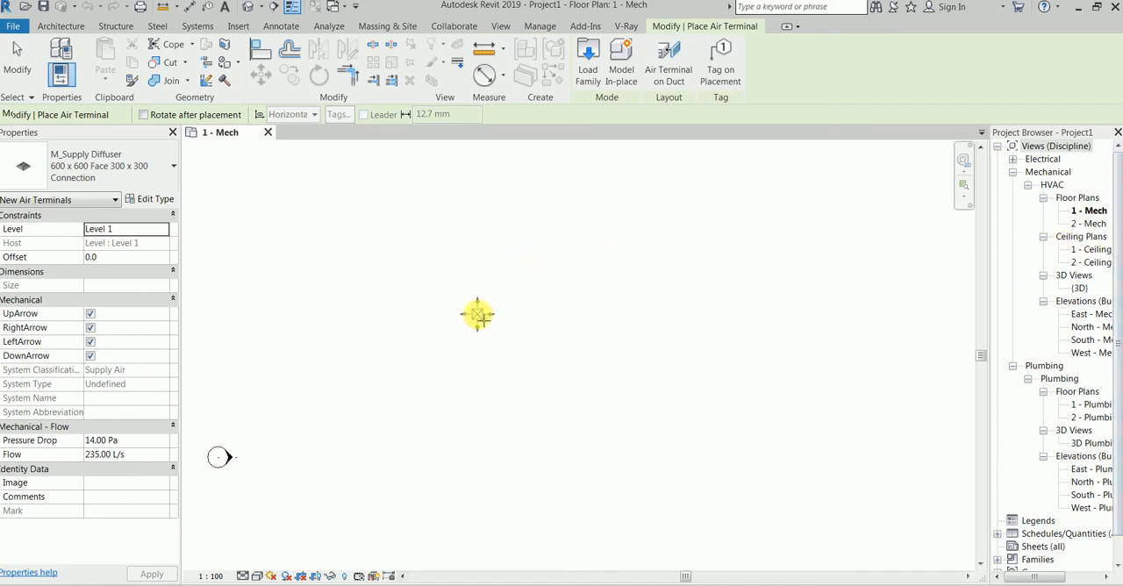
click(529, 300)
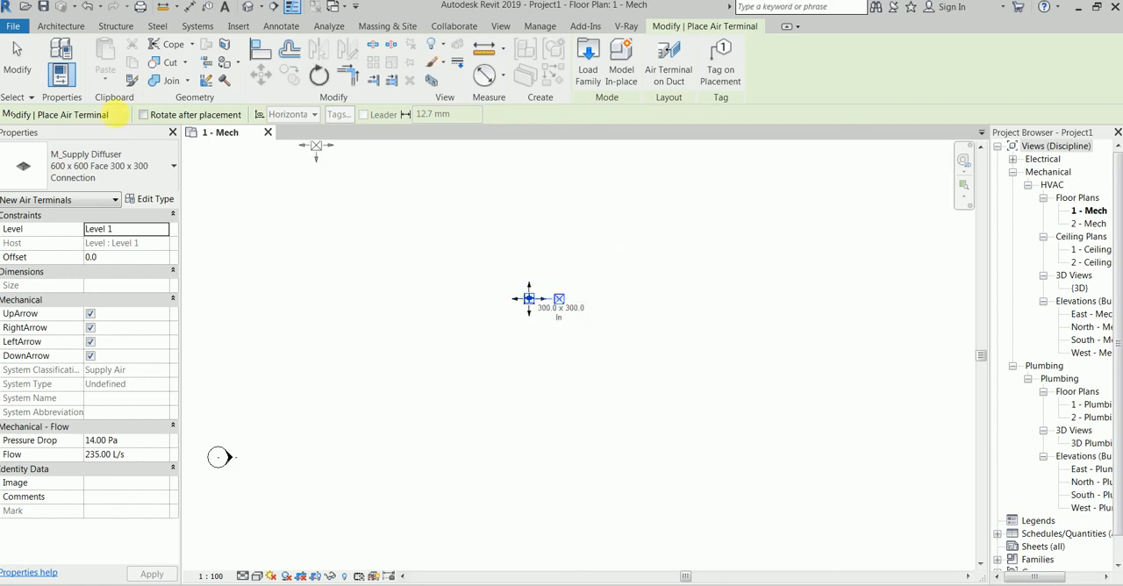
Place an M_Return Diffuser 600 x 600 Face 300 x 300 Connection air terminal in line with the supply diffuser, to its right.
click(100, 161)
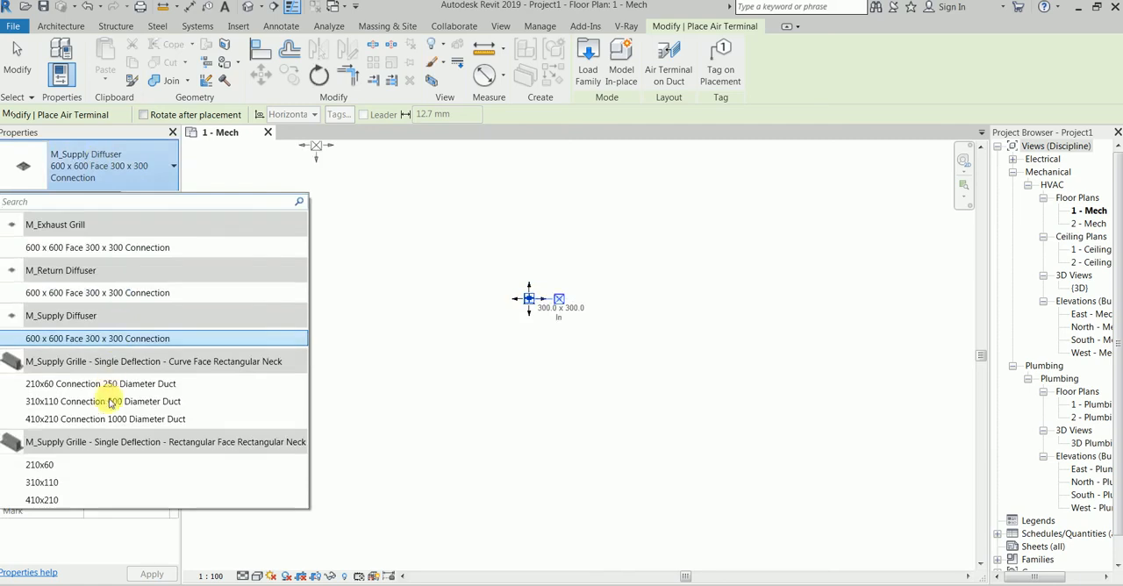
click(128, 296)
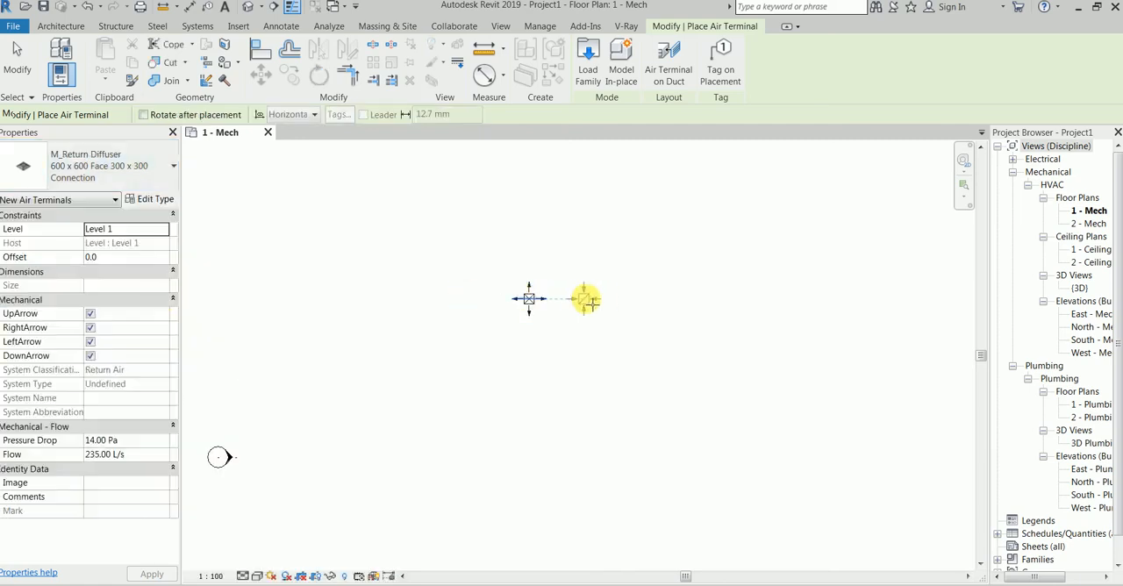
click(602, 300)
scroll(588, 294, up, 4)
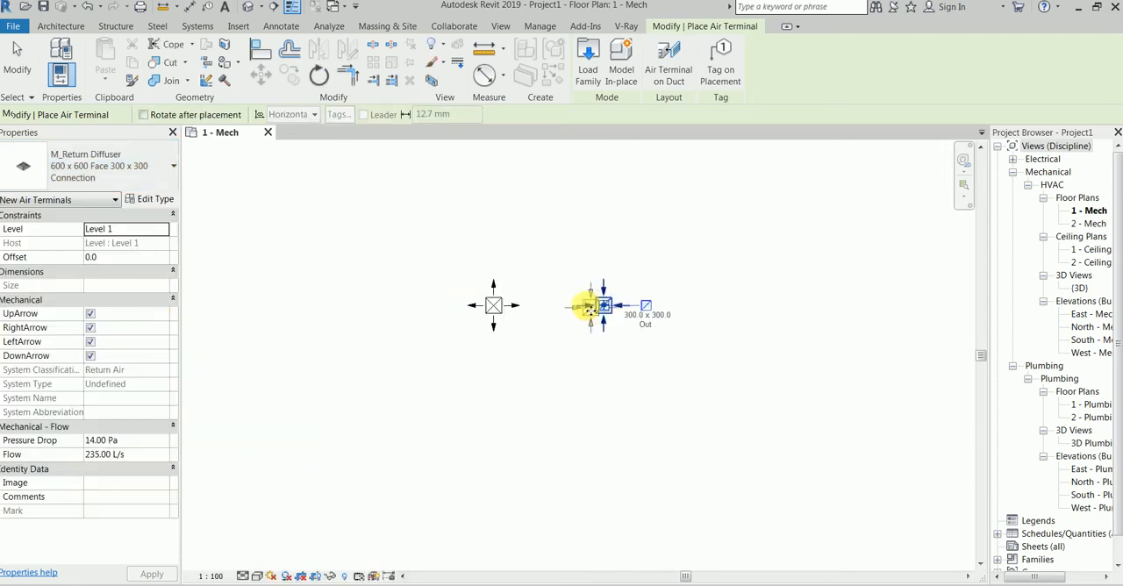
scroll(531, 289, up, 2)
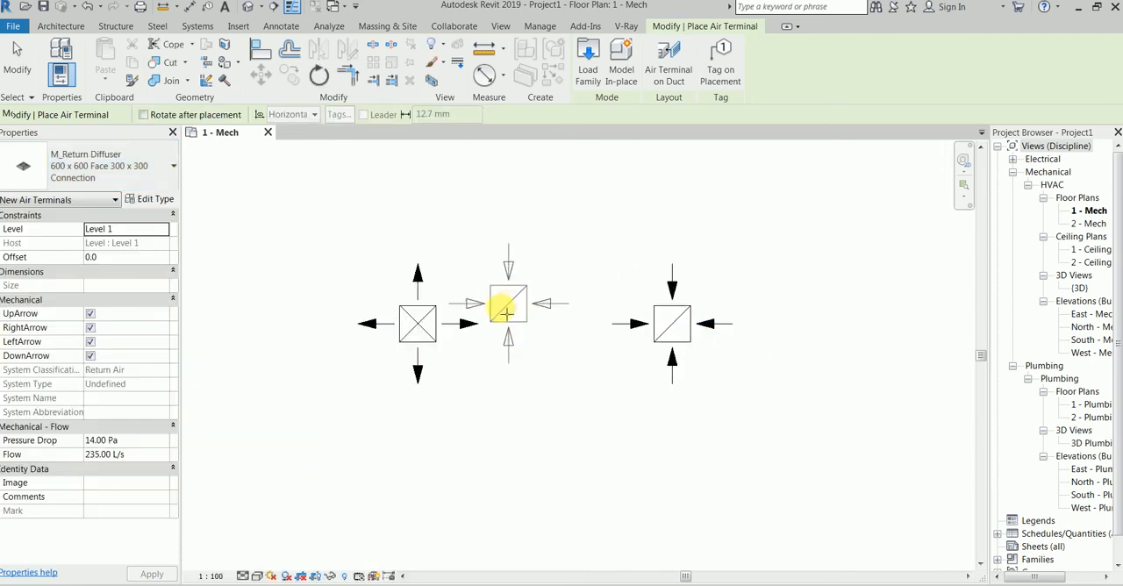
key(Escape)
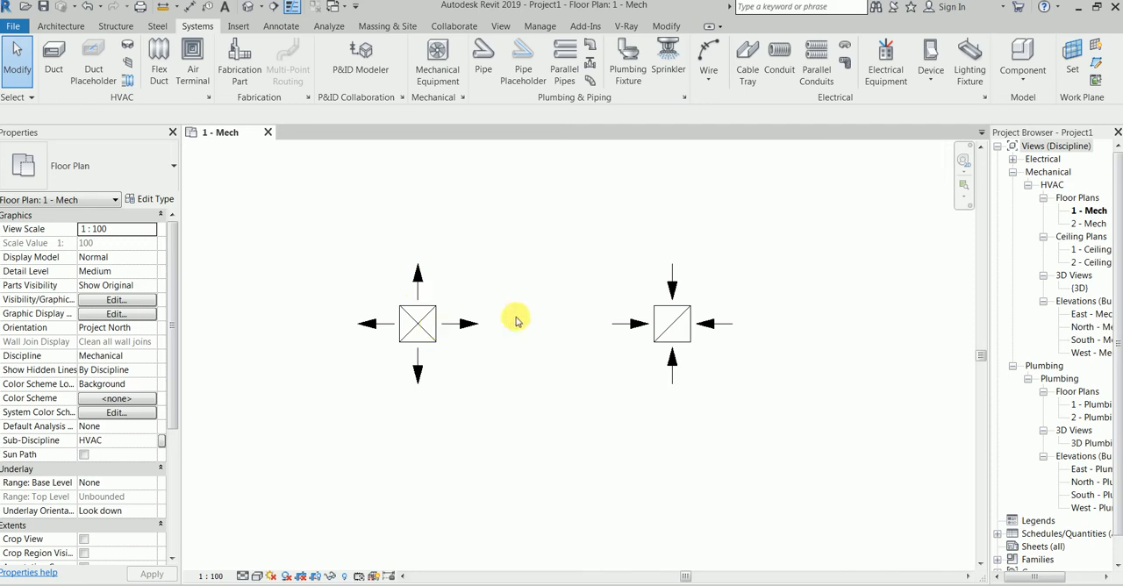
Inspect the type and properties of the supply diffuser and the return diffuser in the plan.
click(410, 325)
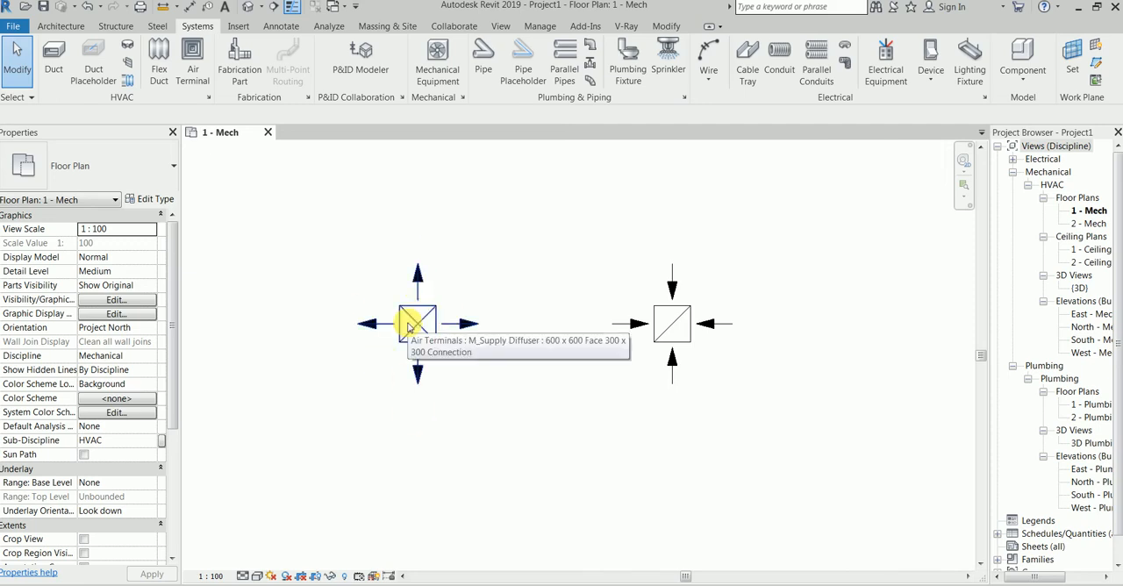
click(410, 325)
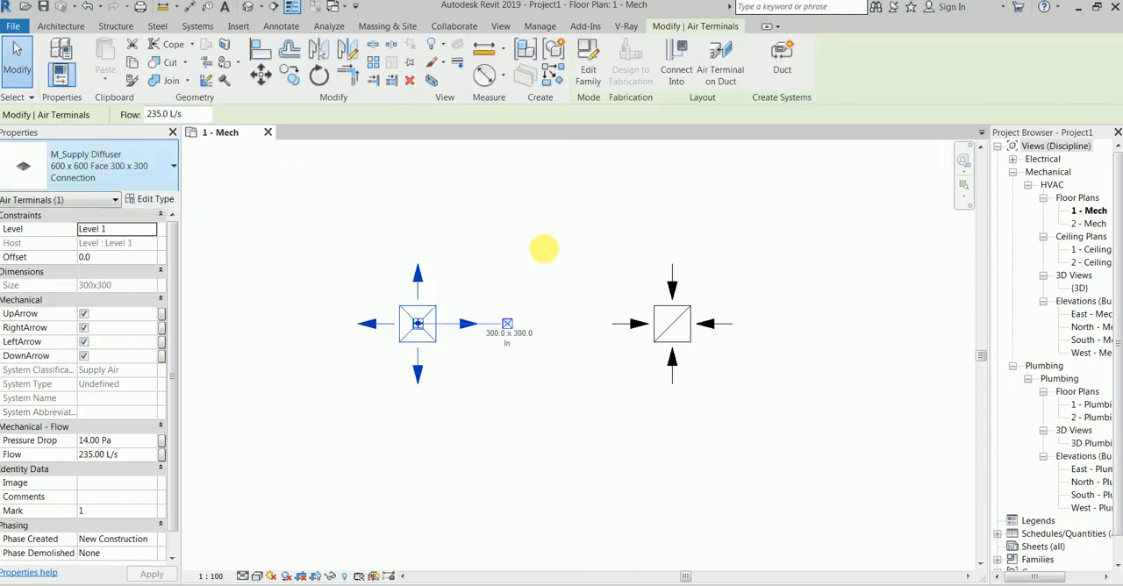
click(543, 249)
click(662, 332)
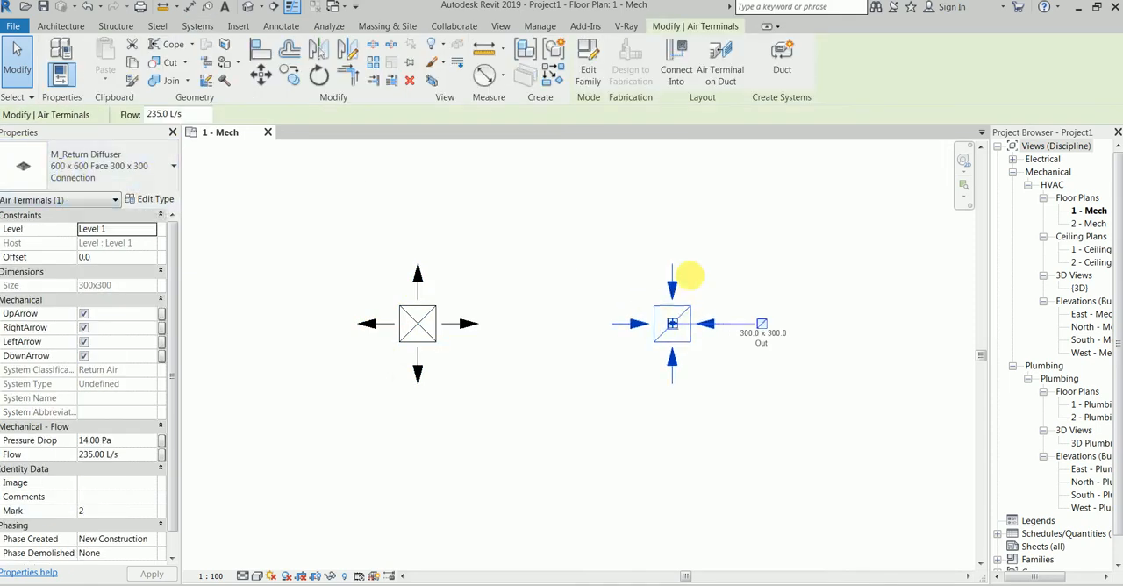
click(569, 317)
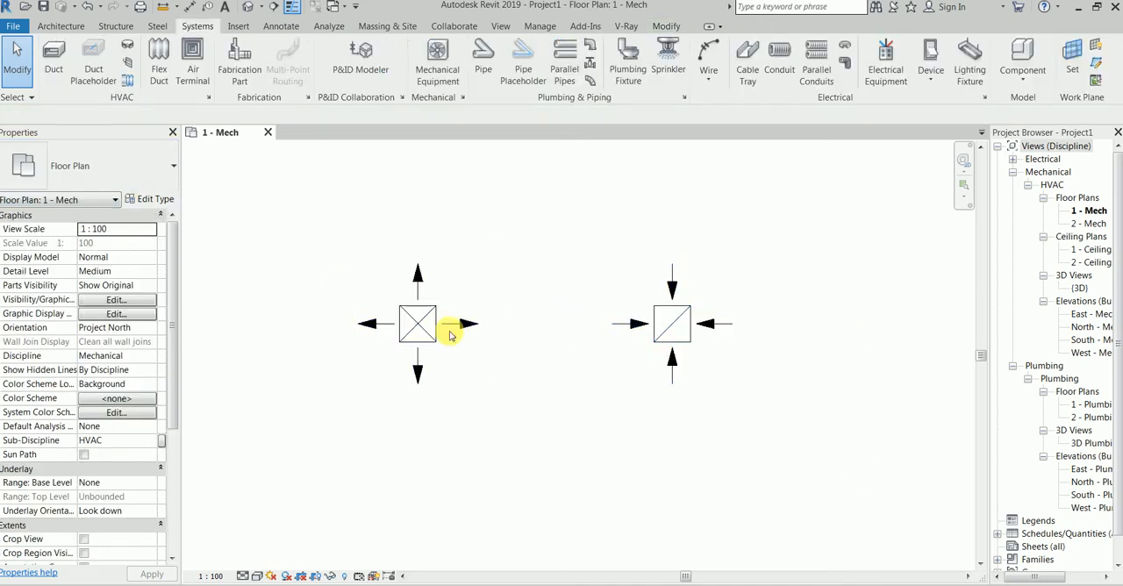
Show both diffusers in a 3D view limited to the selection and set its visual style to Shaded.
drag(793, 437, 340, 262)
click(429, 80)
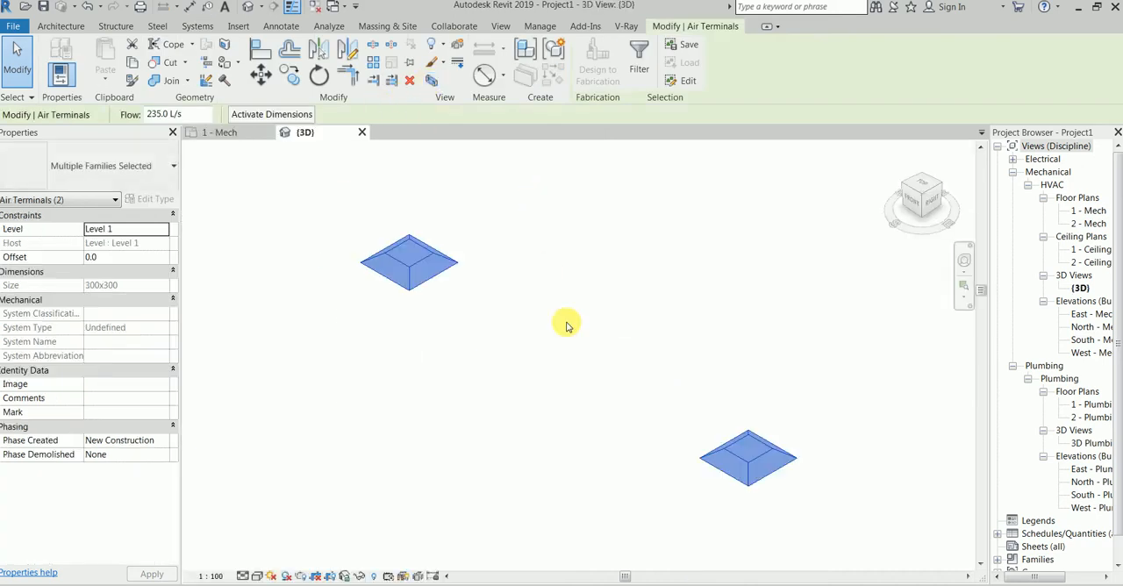
click(546, 357)
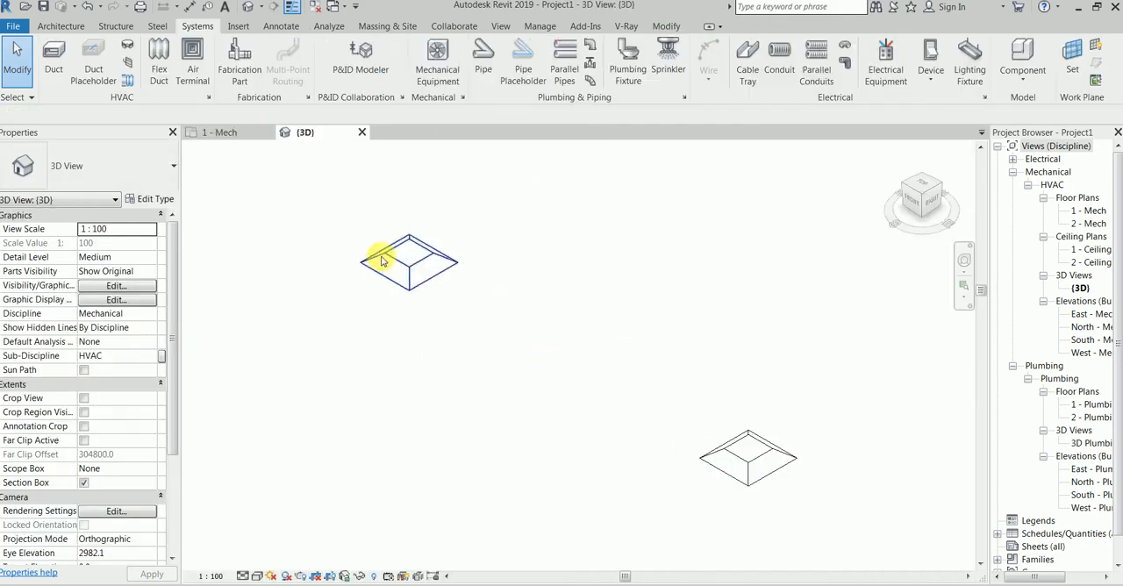
click(252, 578)
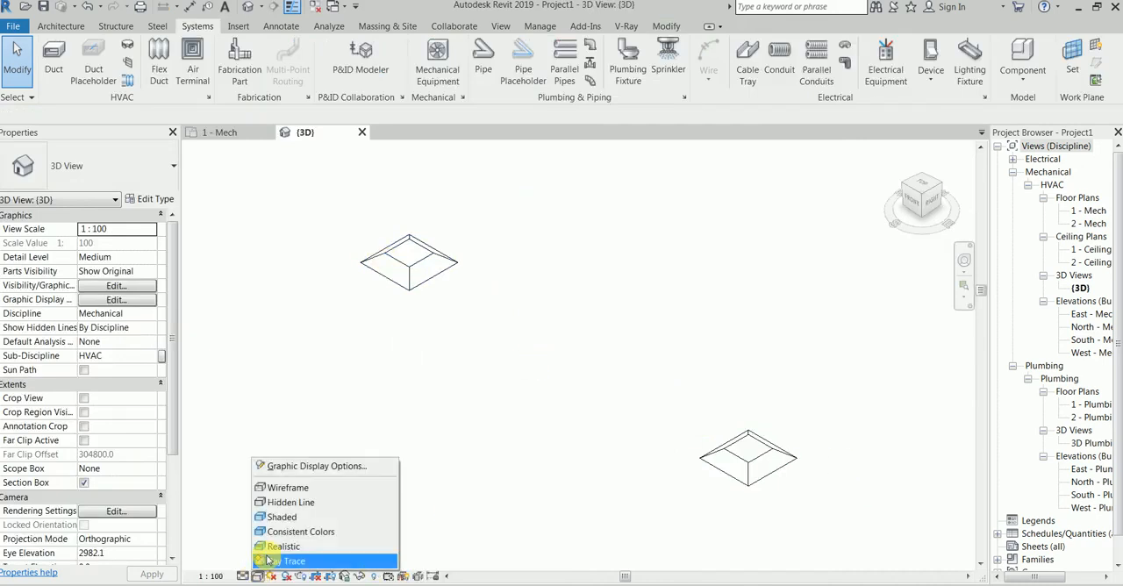
click(293, 515)
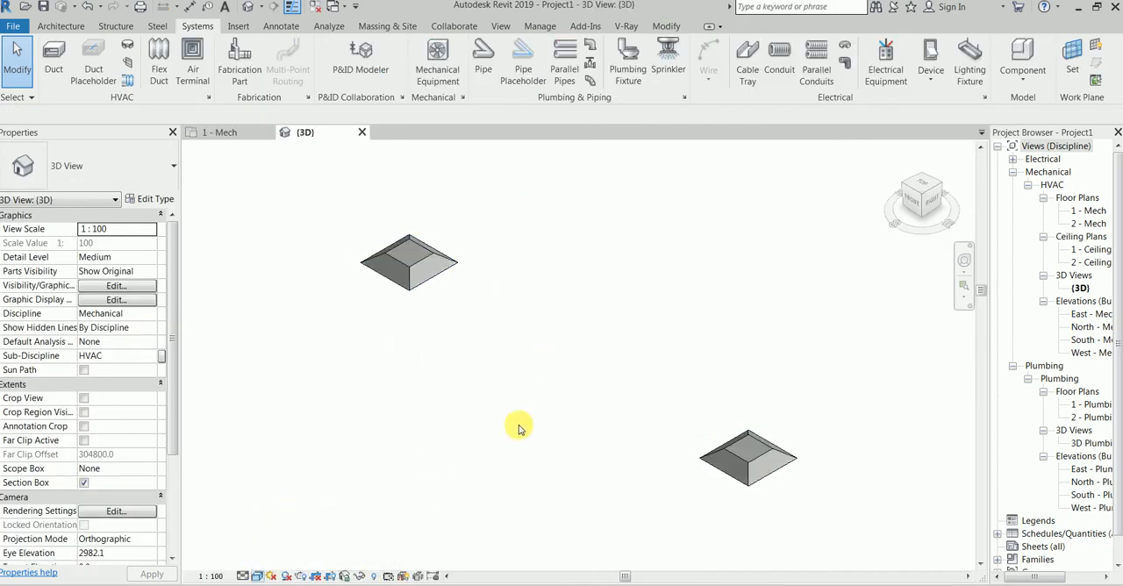
Examine the supply and return diffusers individually in the 3D view.
click(439, 268)
click(575, 360)
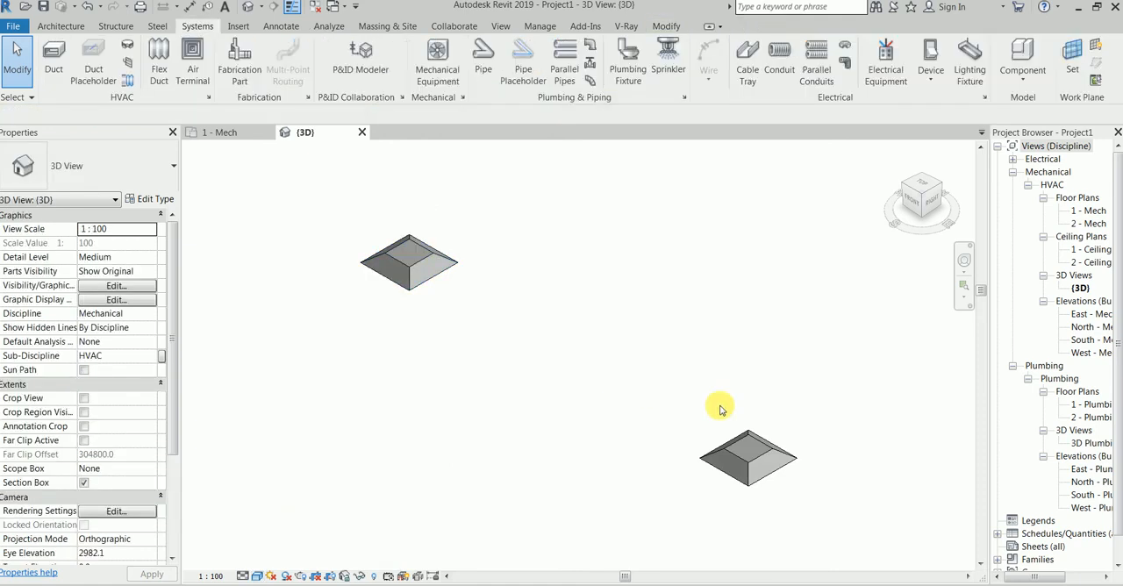
click(740, 452)
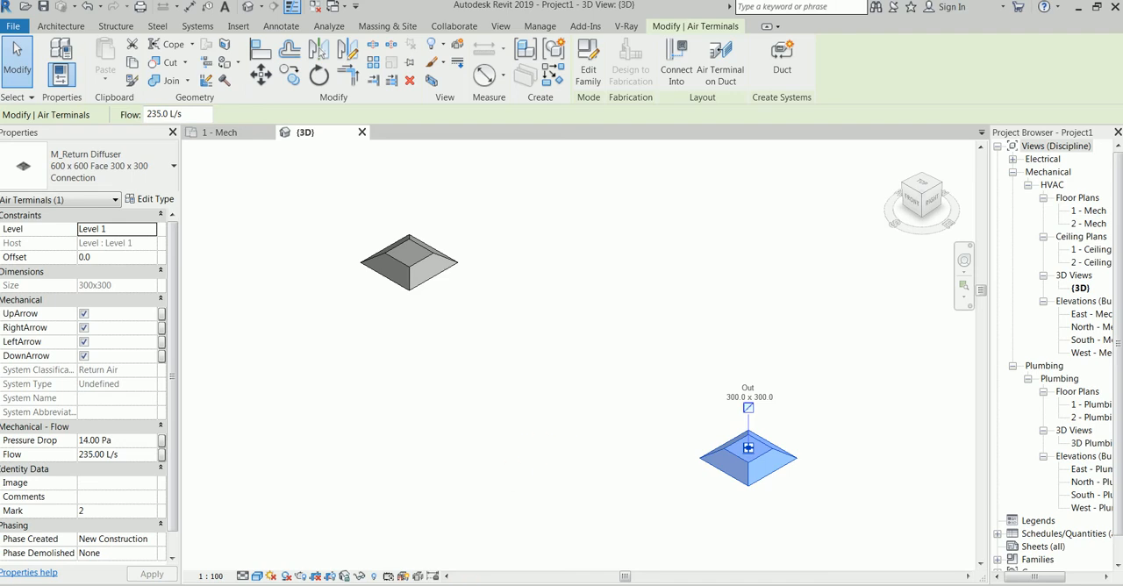
Switch to AutoCAD and start a new drawing from the acadiso.dwt template.
click(453, 585)
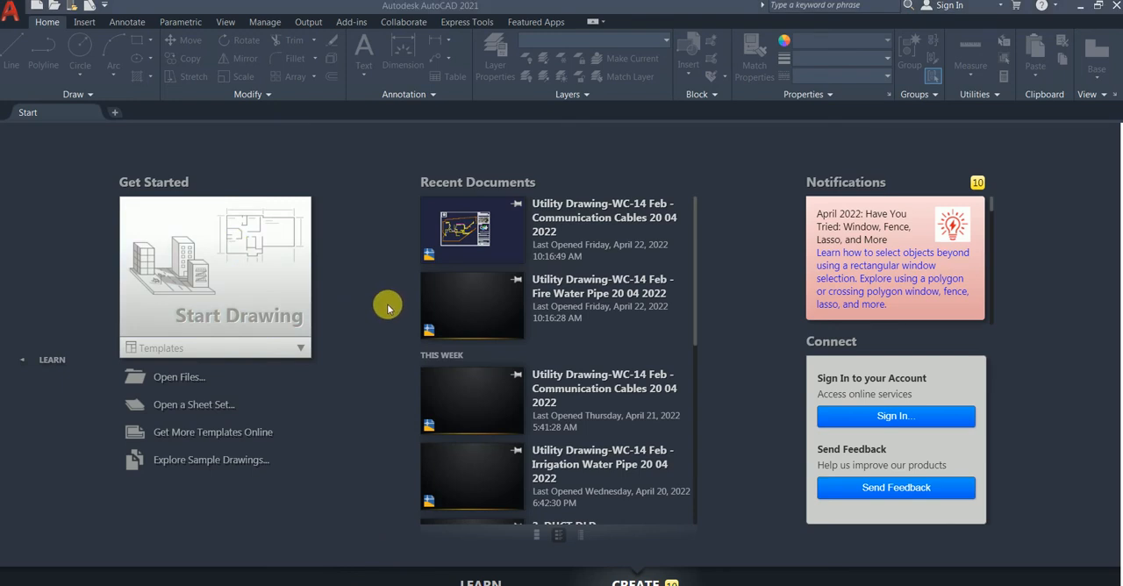
click(285, 351)
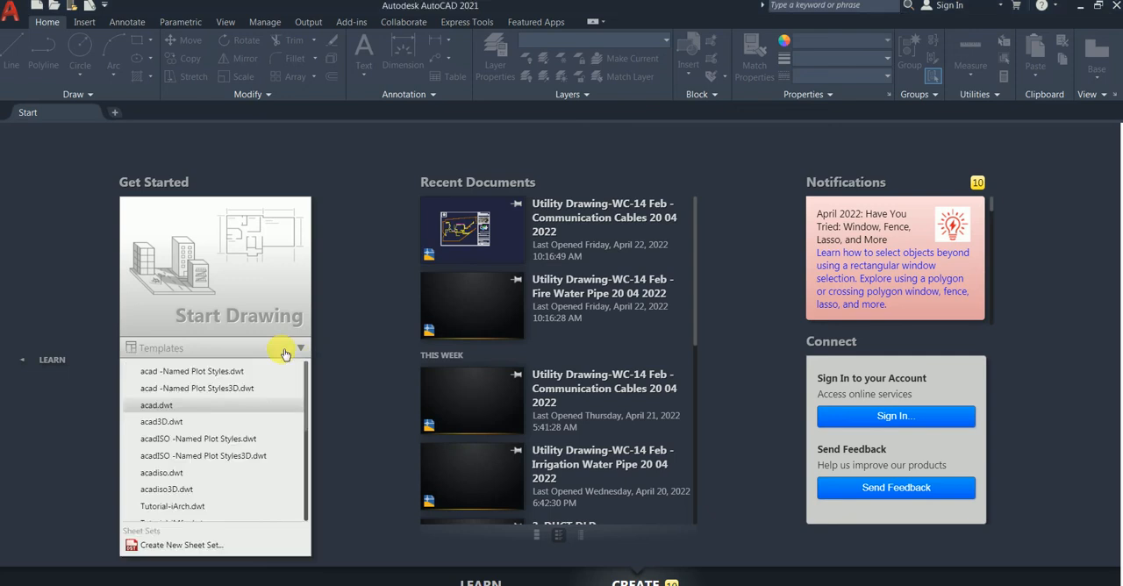
click(162, 472)
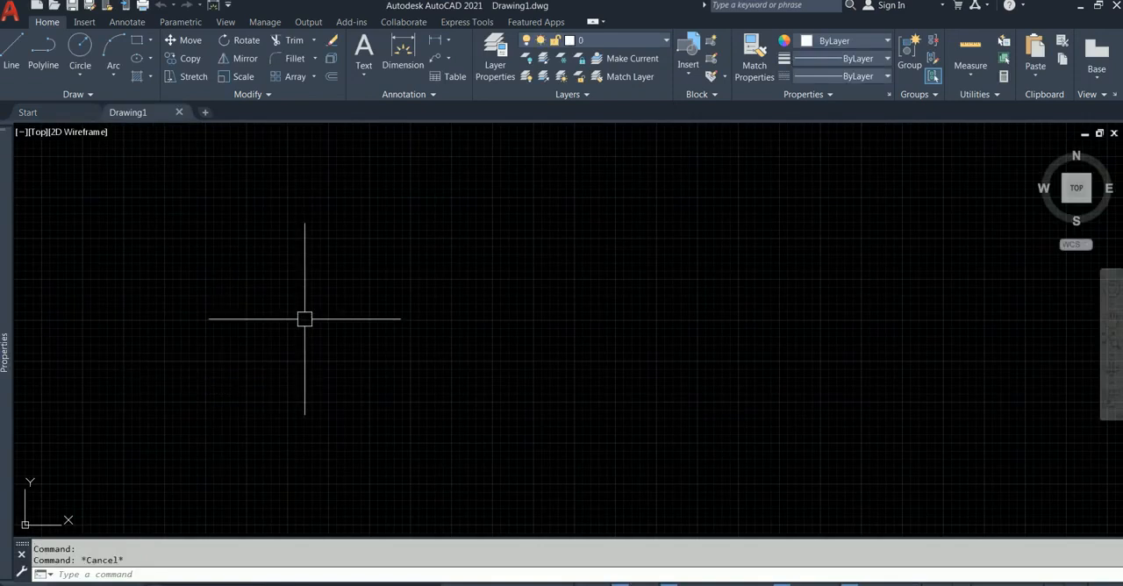
Set the drawing units' length precision to 0.00, keeping millimetres as the insertion scale.
text(UN)
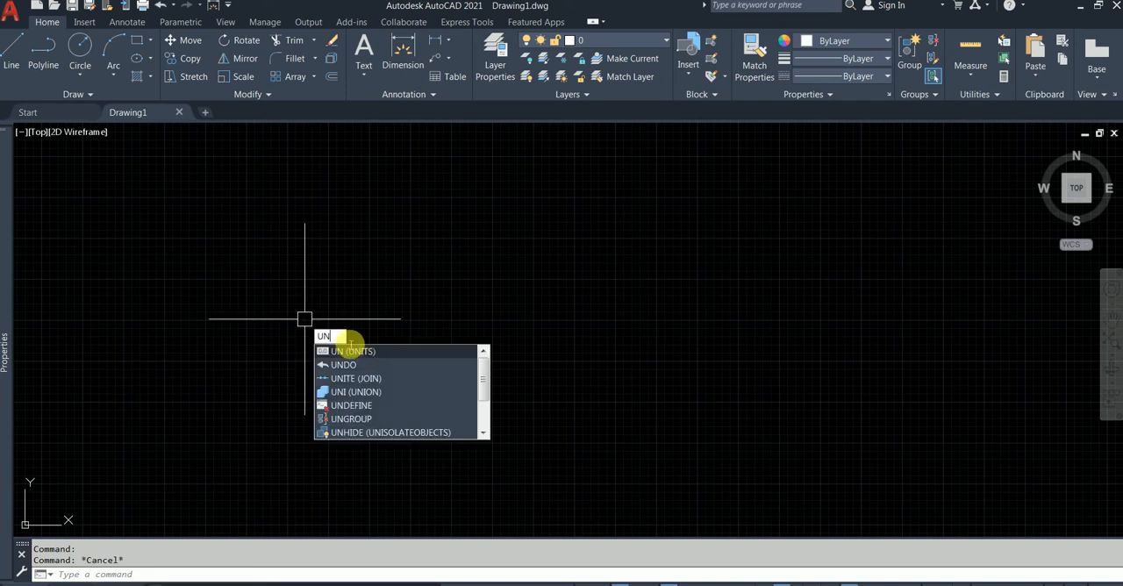
click(364, 352)
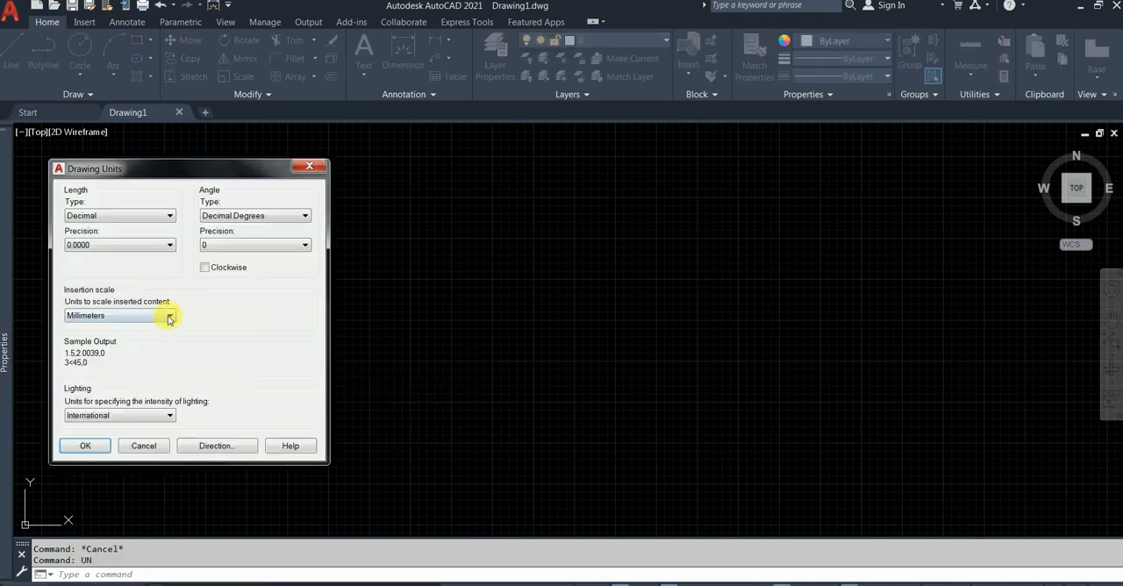
click(118, 244)
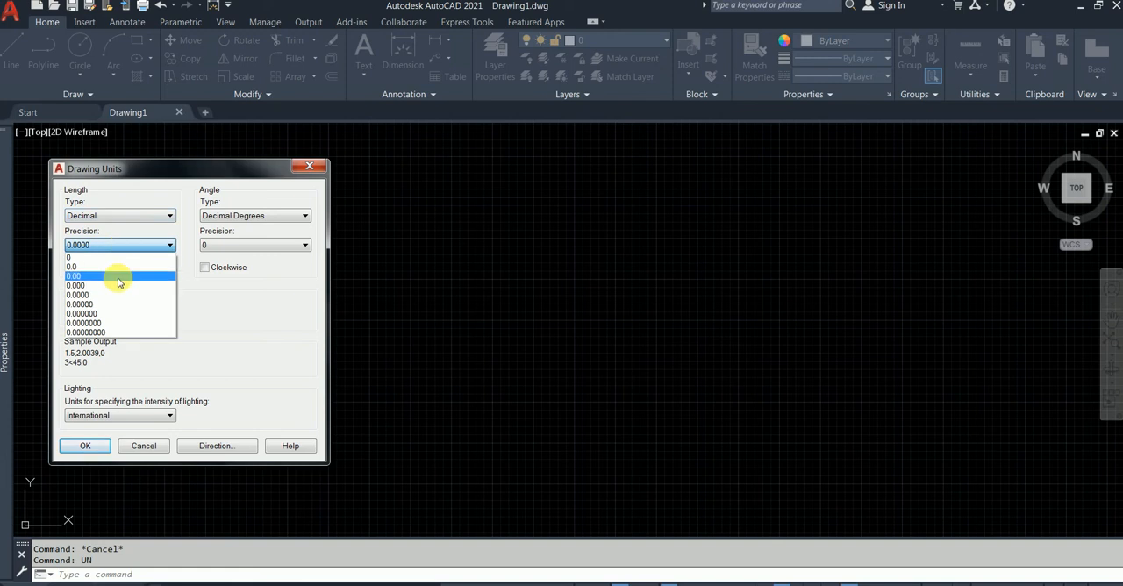
click(120, 279)
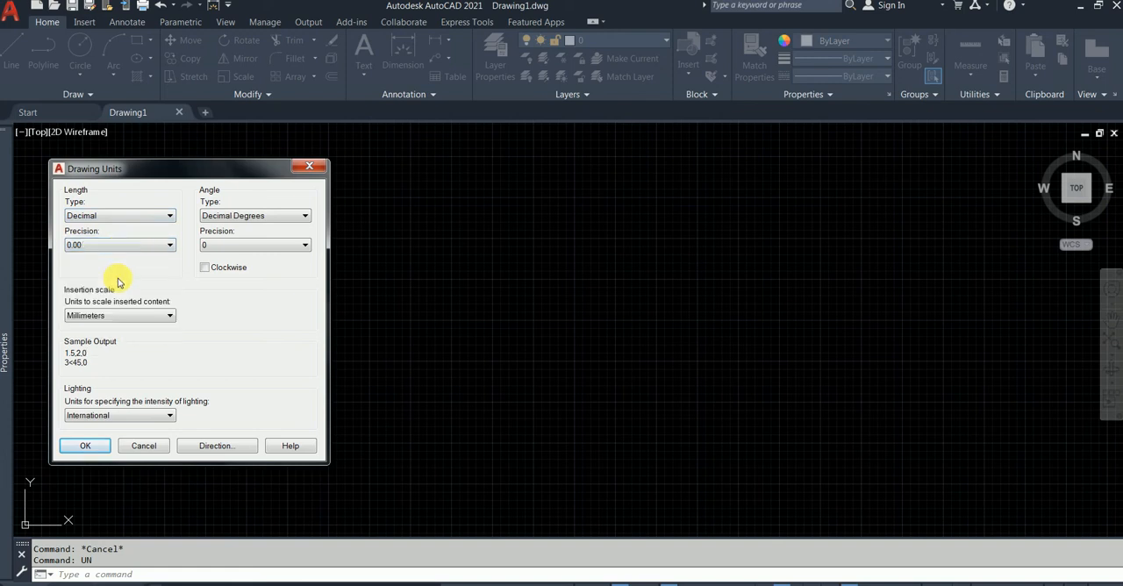
click(89, 445)
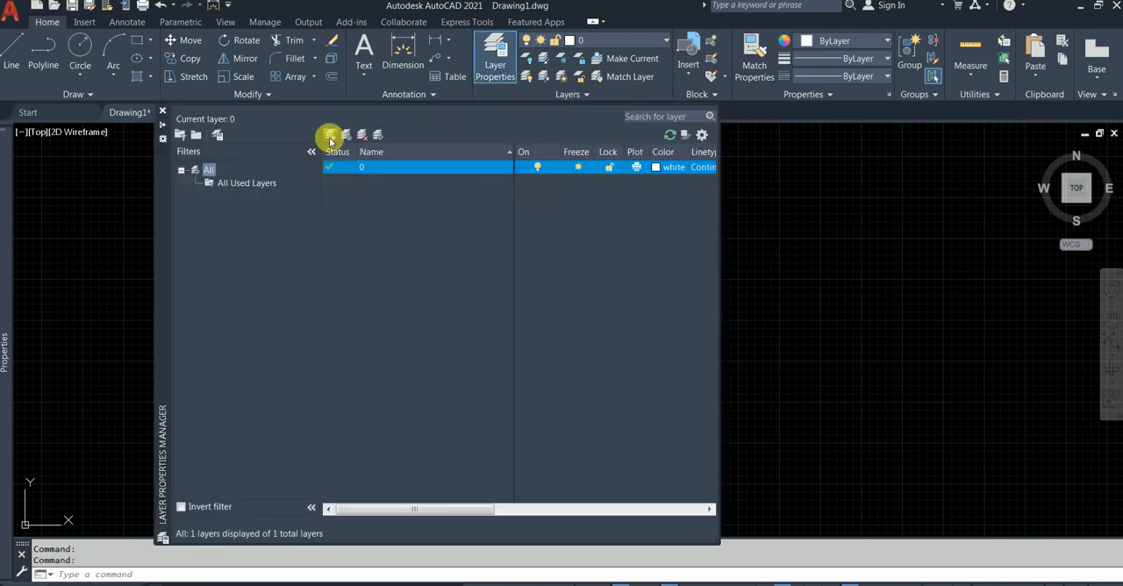
Create two new layers and name the first one Supply Air Terminal - Diffuser.
click(330, 137)
click(330, 137)
click(405, 184)
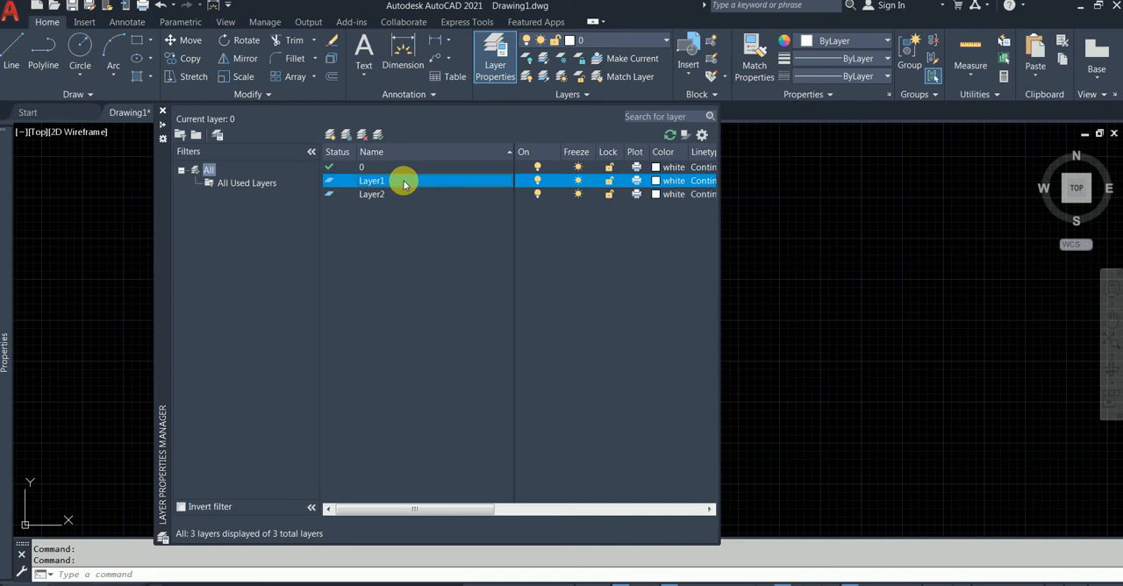
click(406, 185)
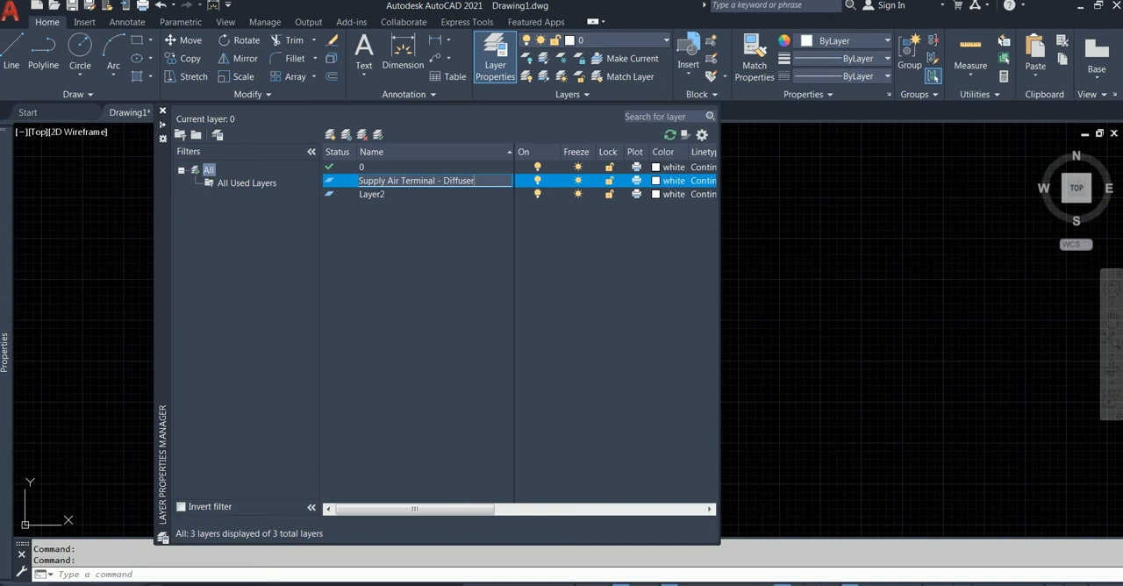
Reuse the supply layer's name to rename the second new layer Return Air Terminal - Diffuser.
drag(458, 186, 344, 187)
key(ctrl+c)
double_click(377, 196)
key(ctrl+v)
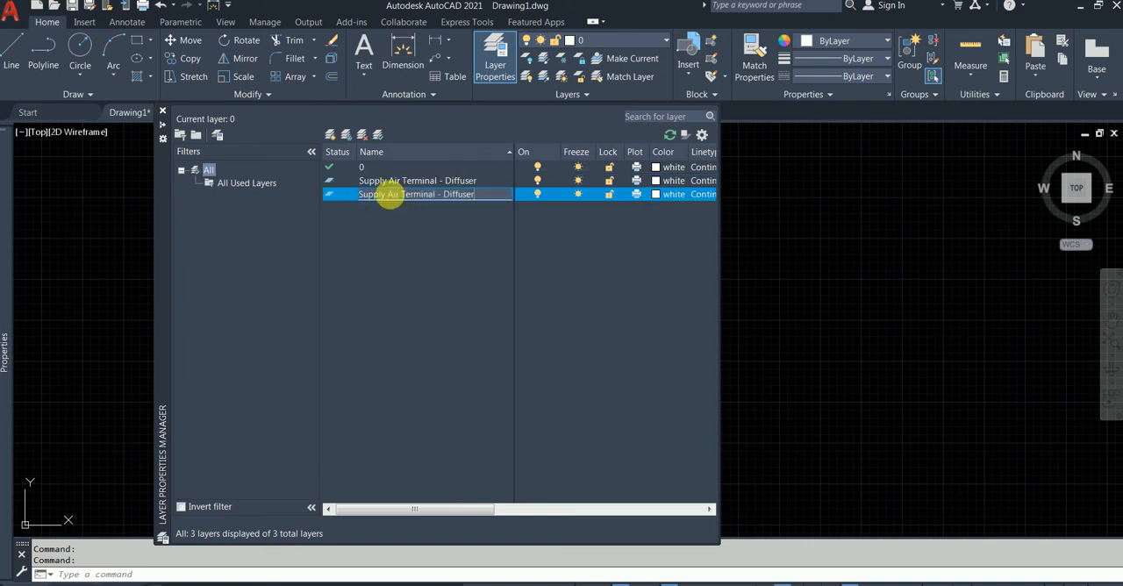
drag(391, 196, 359, 194)
text(Return)
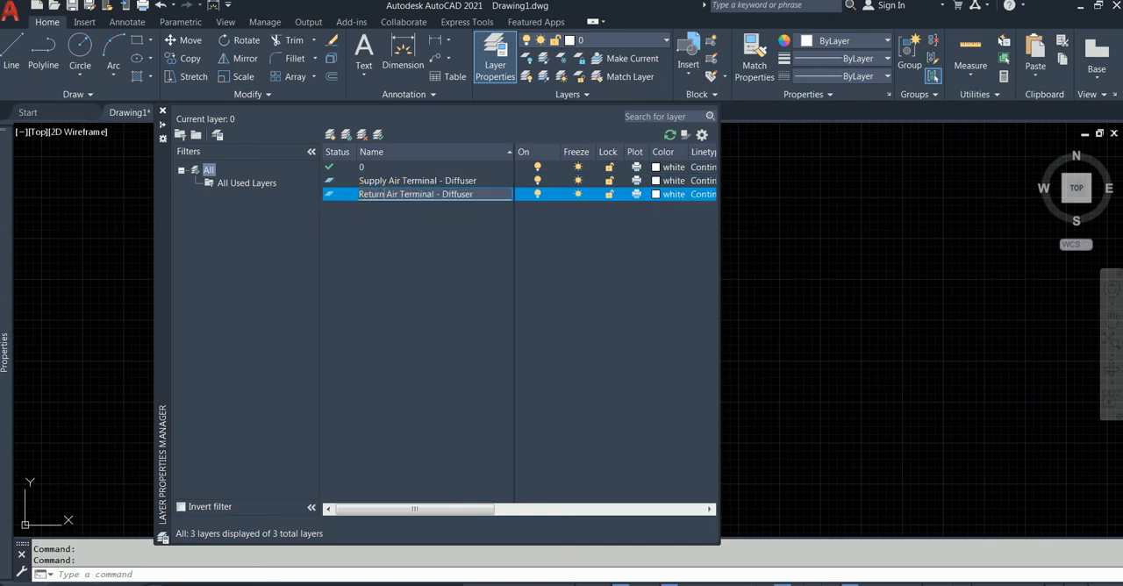
Set the color of the Supply Air Terminal - Diffuser layer to green.
click(672, 180)
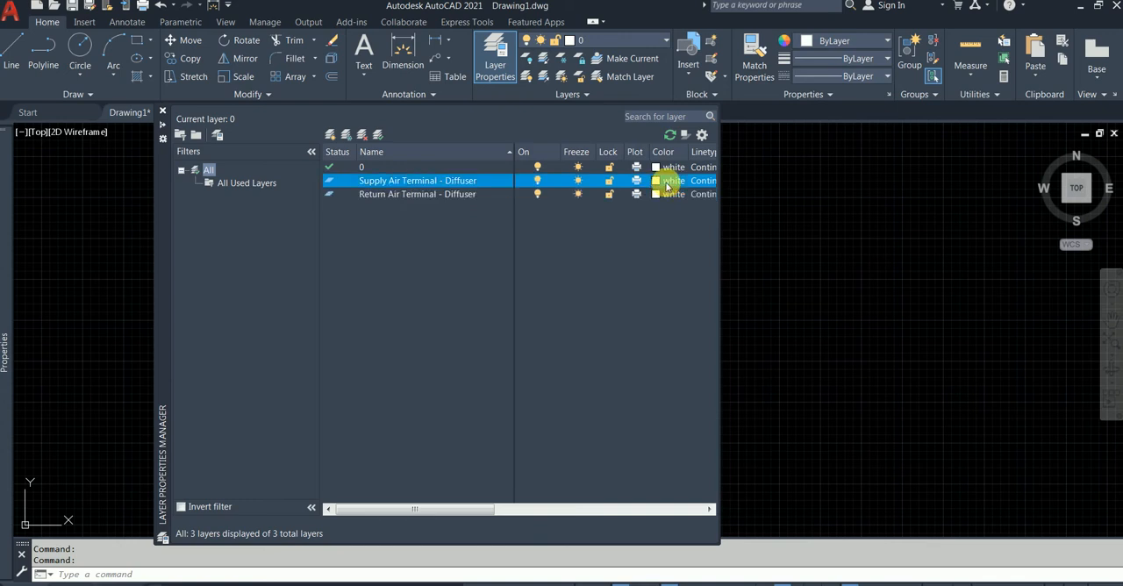
click(591, 331)
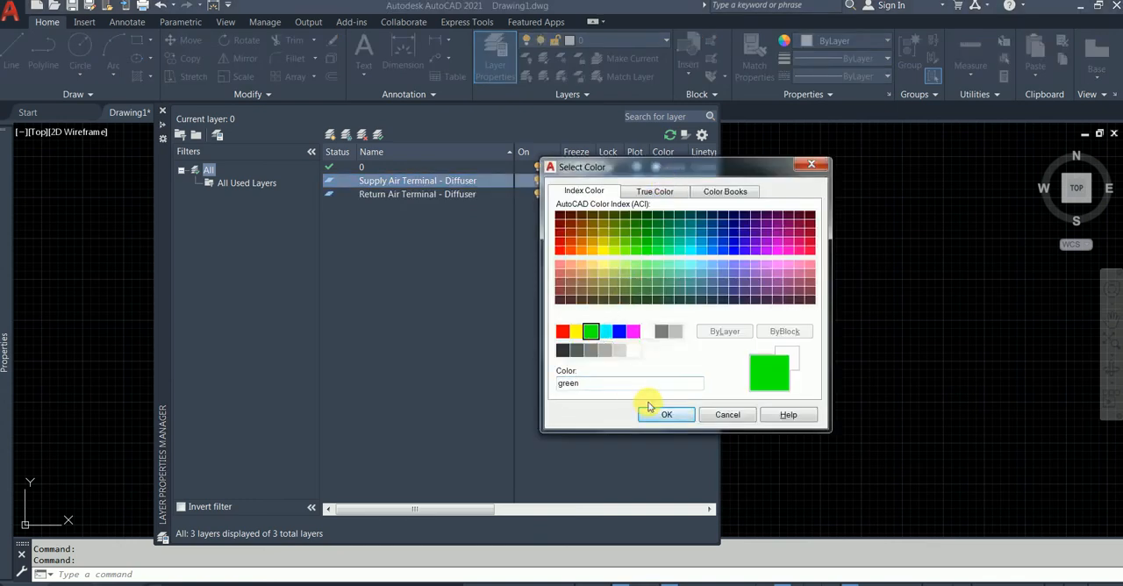
click(658, 413)
Set the Return Air Terminal - Diffuser layer's color to magenta and make the Supply Air Terminal - Diffuser layer current.
click(659, 193)
click(656, 192)
click(567, 193)
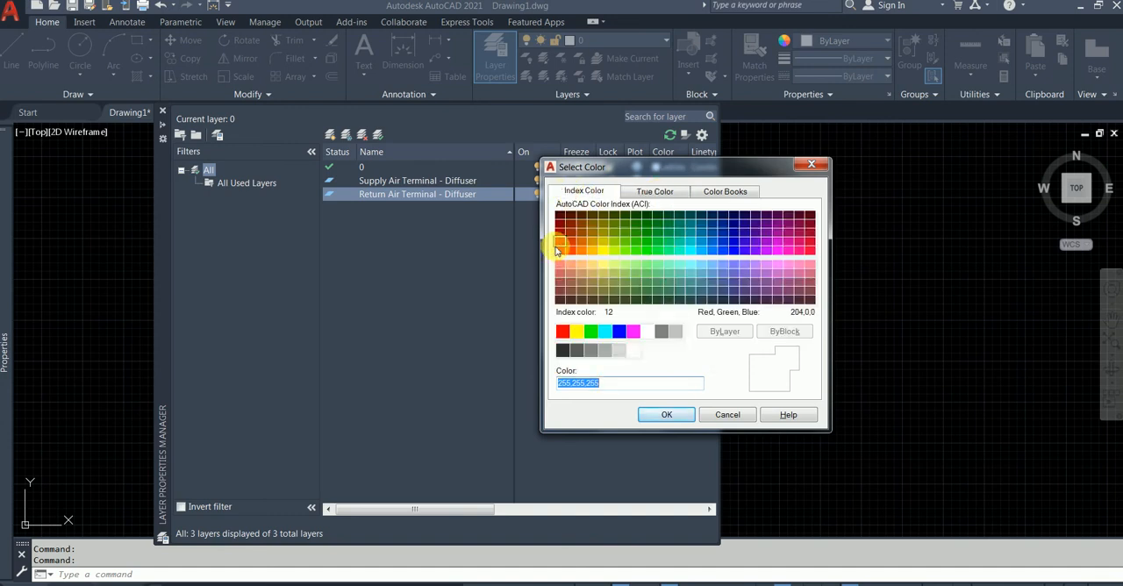
click(559, 252)
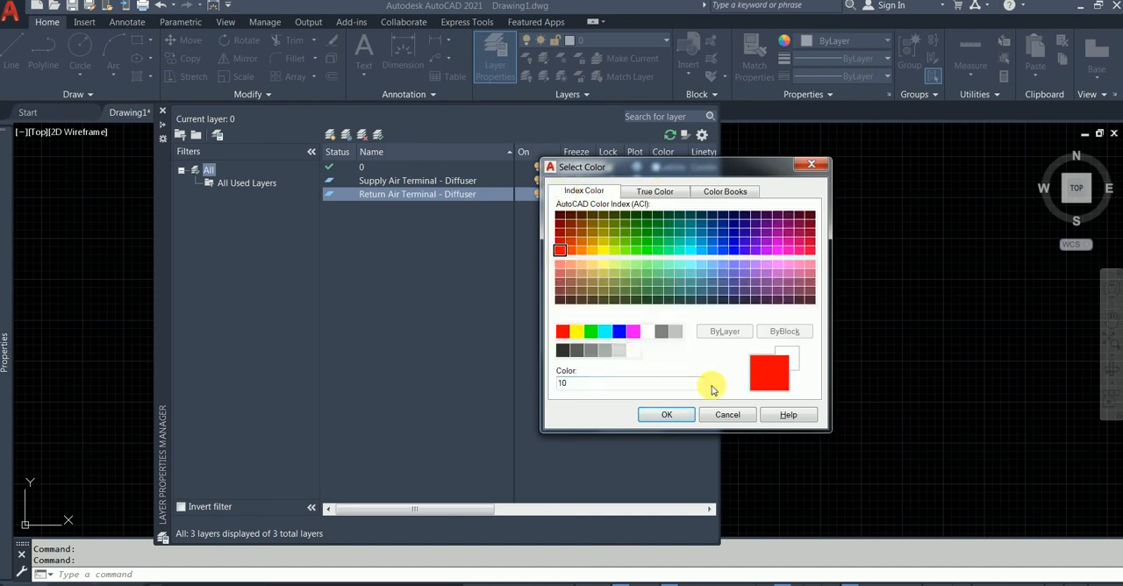
click(632, 331)
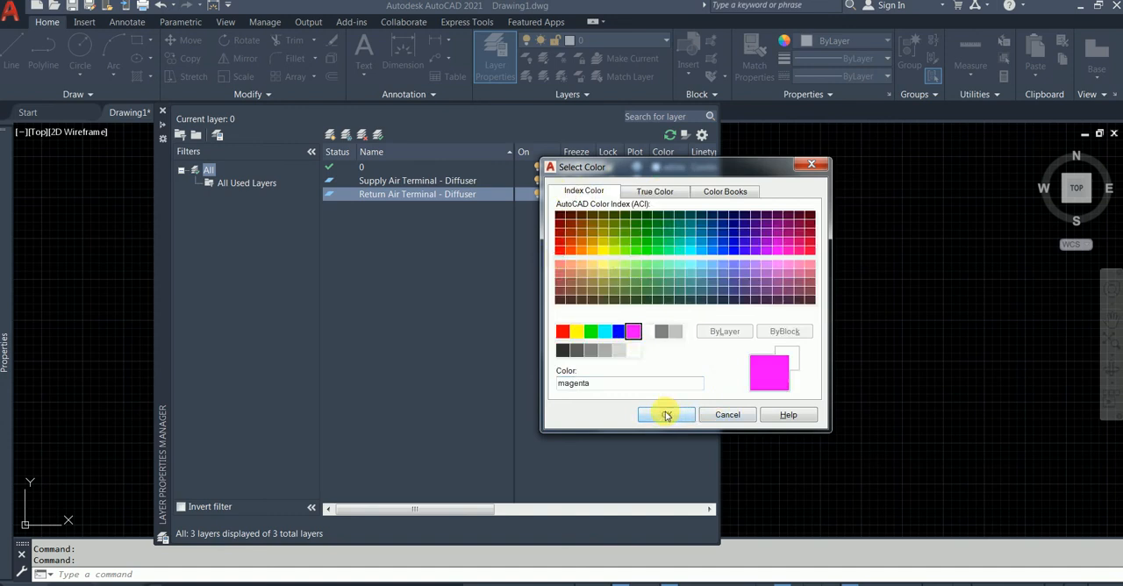
click(666, 415)
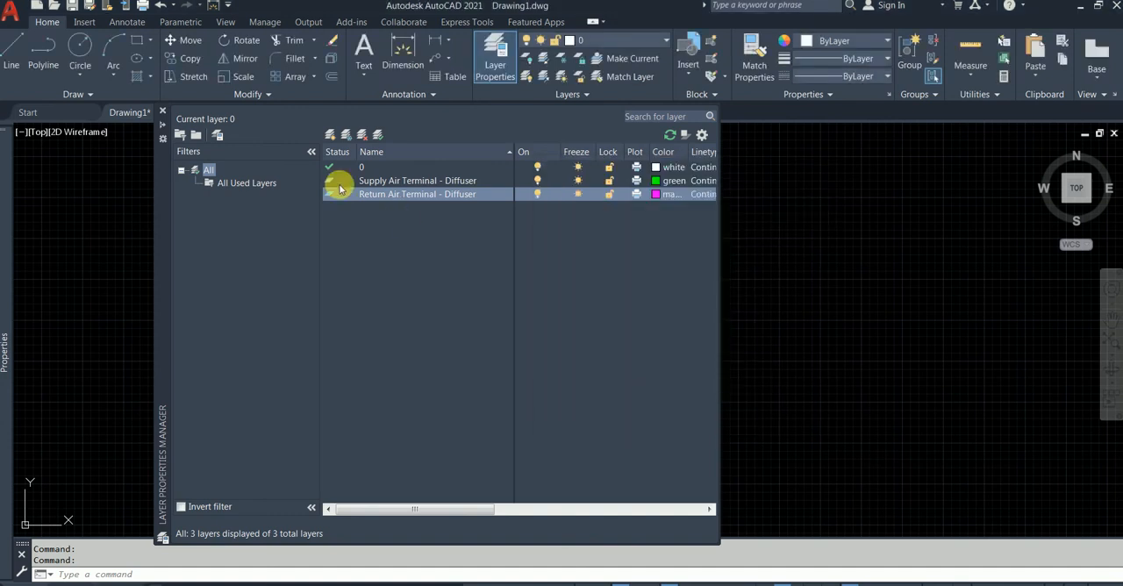
double_click(329, 181)
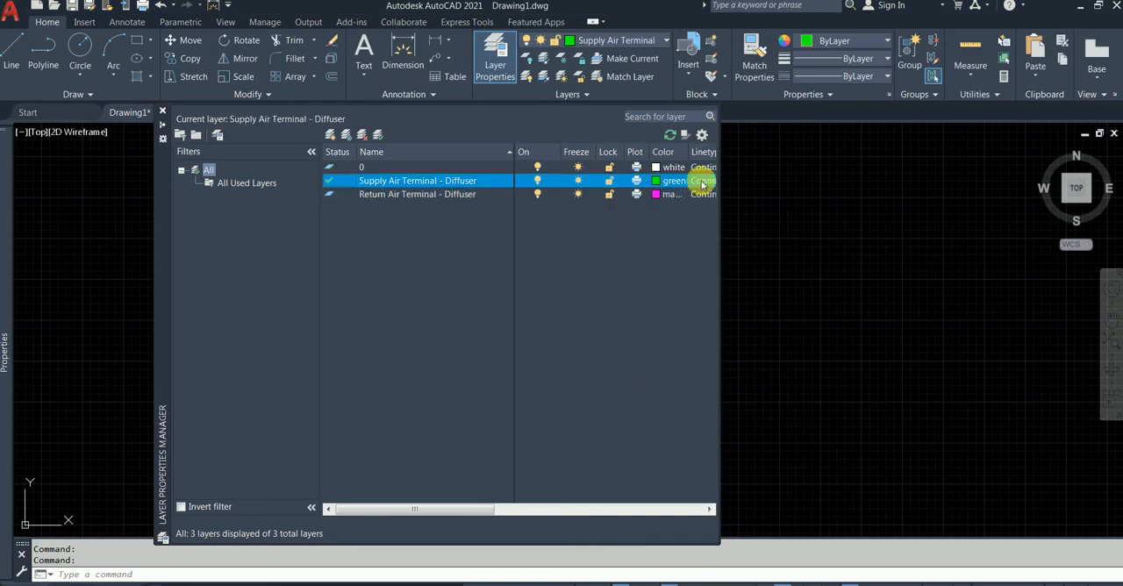
click(164, 109)
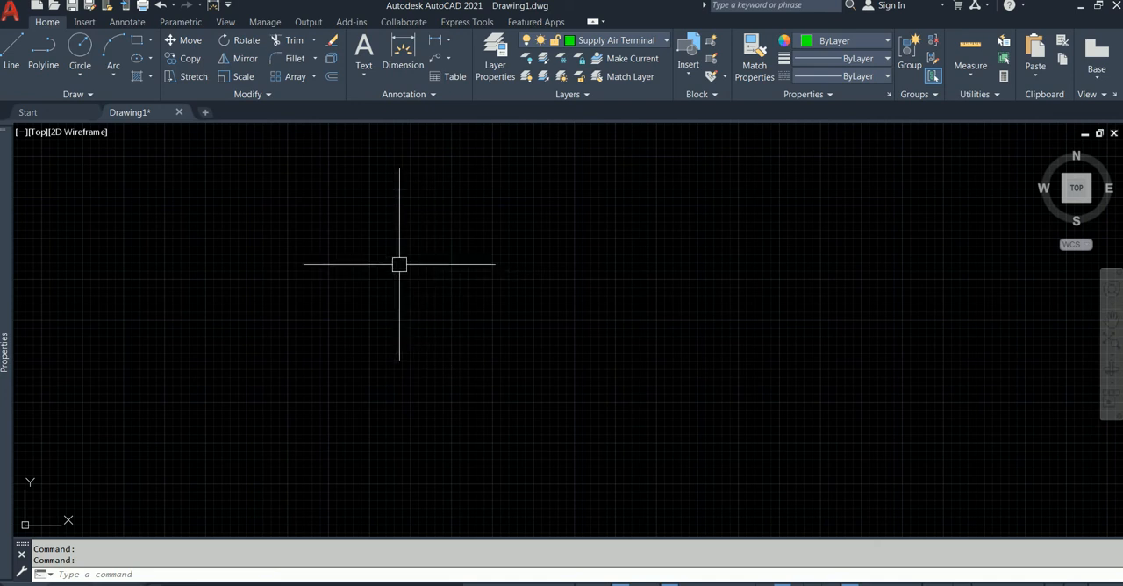
Draw a 300 x 300 mm square with the Rectangle command, using its Dimensions option.
text(REC)
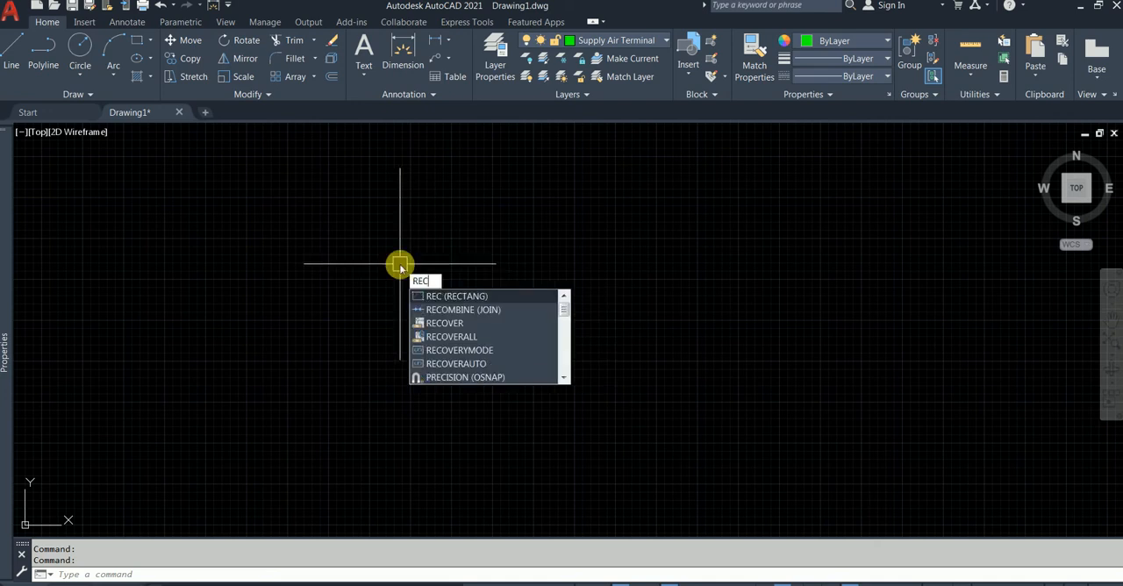
click(468, 295)
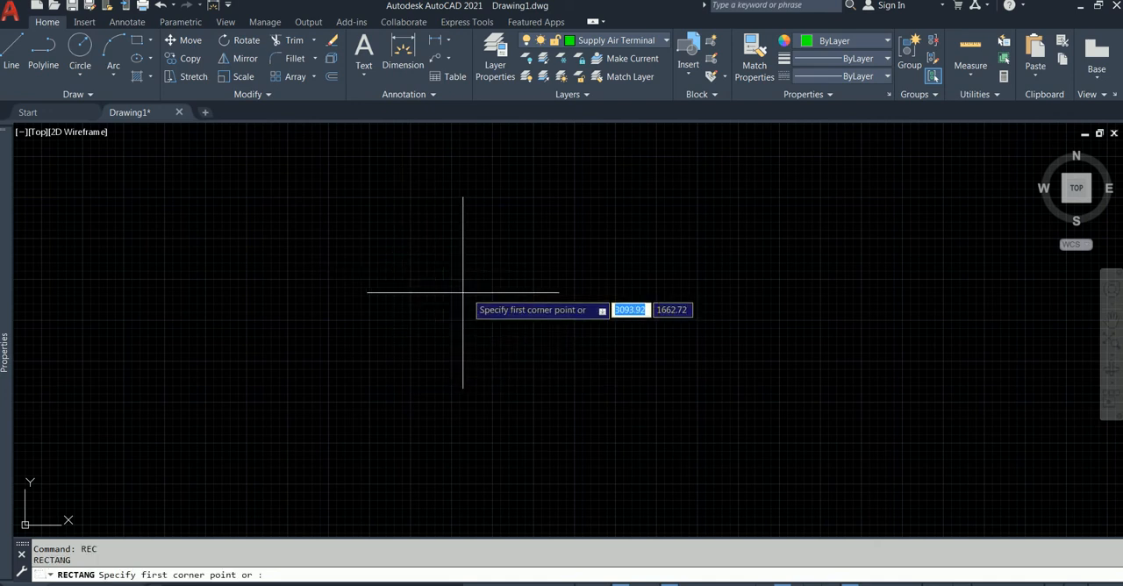
click(367, 365)
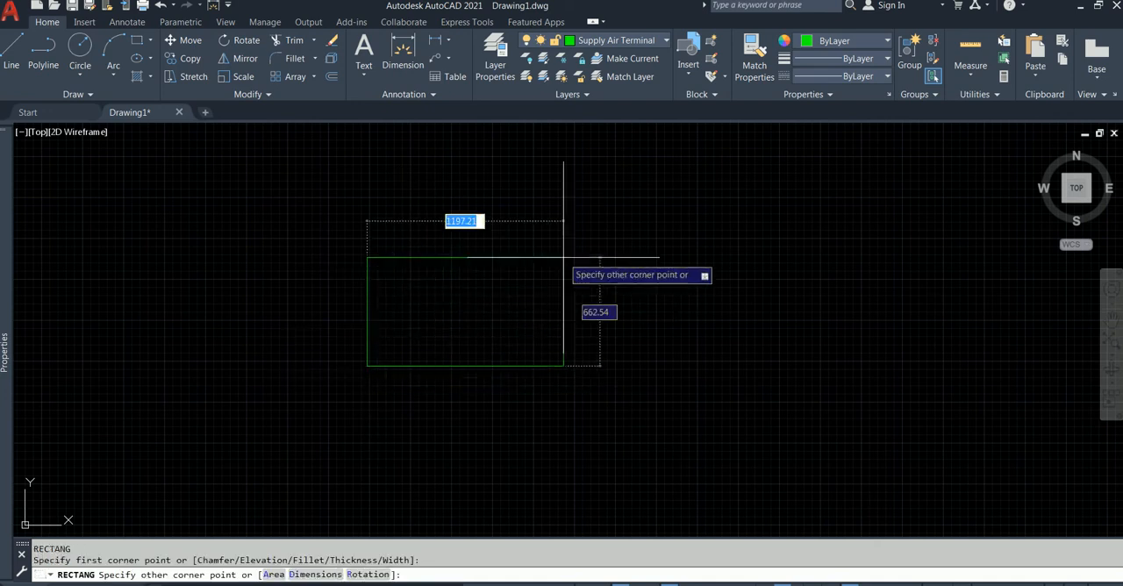
text(dim)
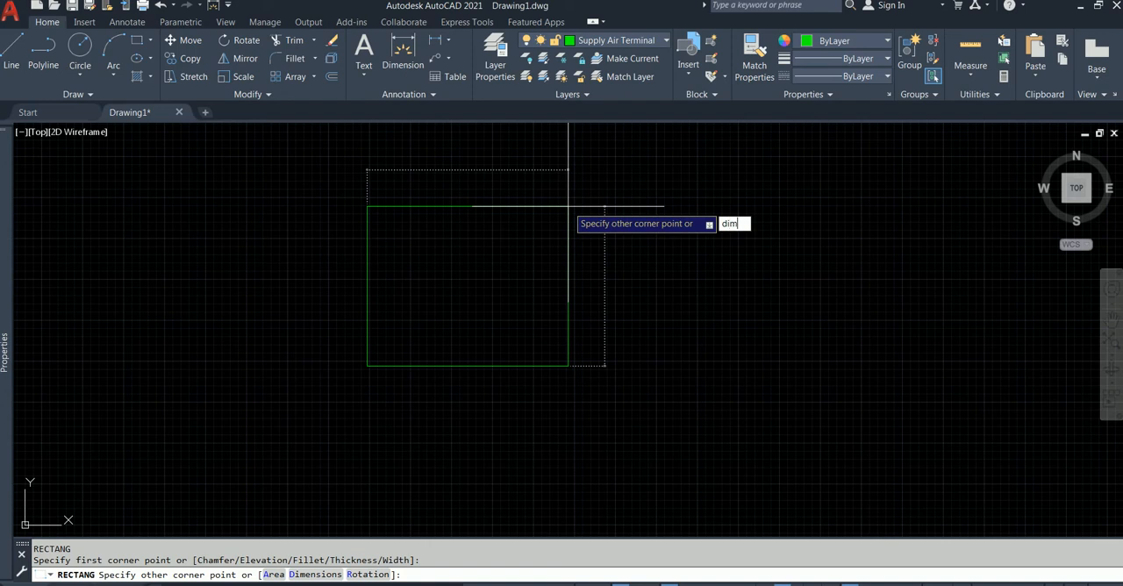
key(Return)
text(300)
key(Return)
text(30)
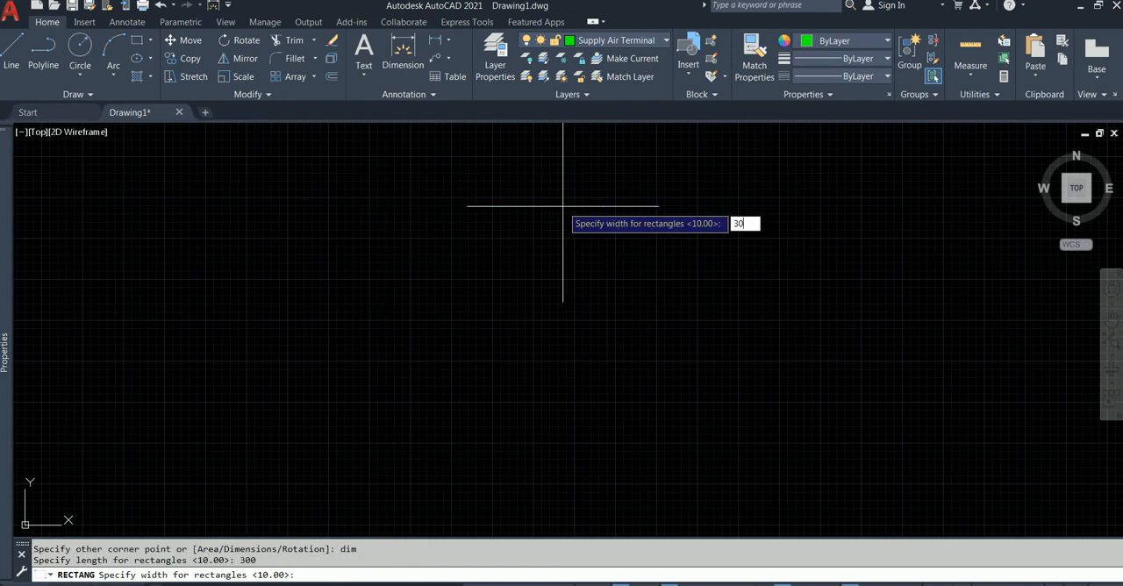
text(0)
key(Return)
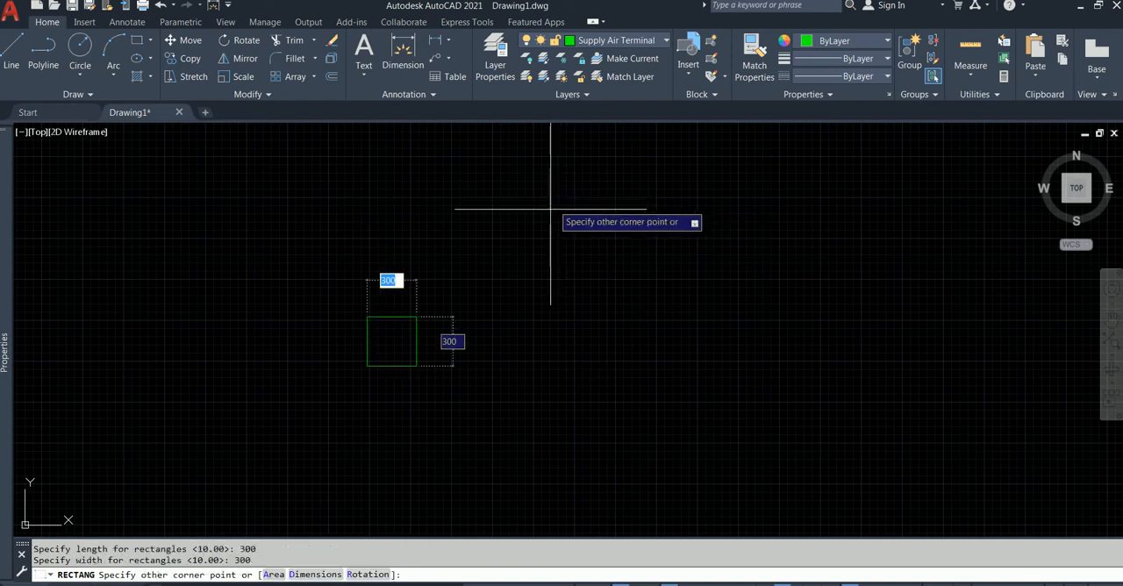
scroll(529, 243, down, 5)
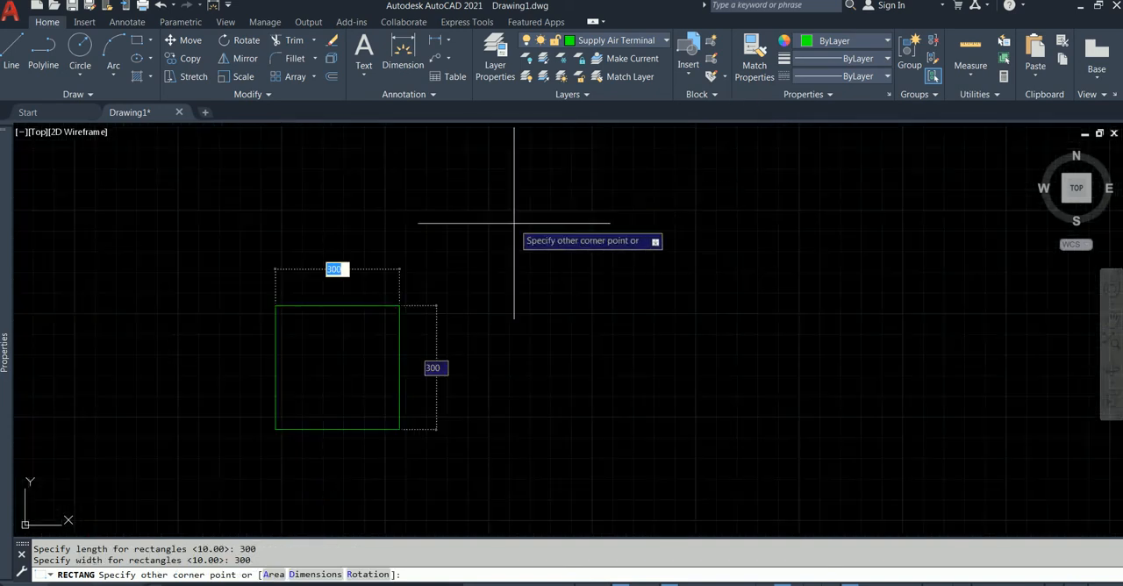
click(514, 222)
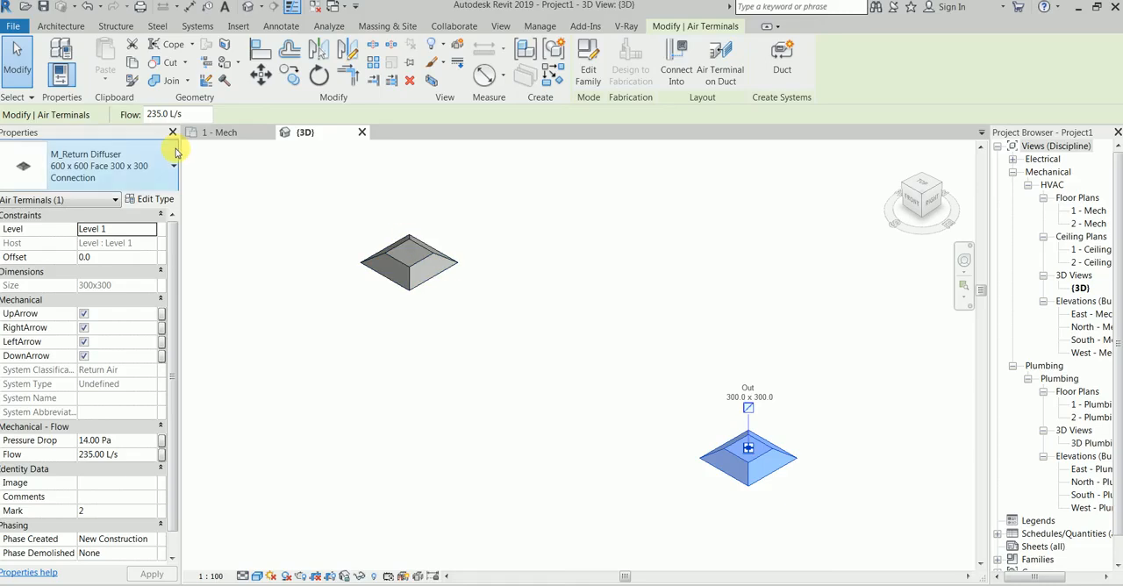
View the 1 - Mech plan in Revit for reference, and in AutoCAD offset the square inward twice by 50 mm.
click(216, 133)
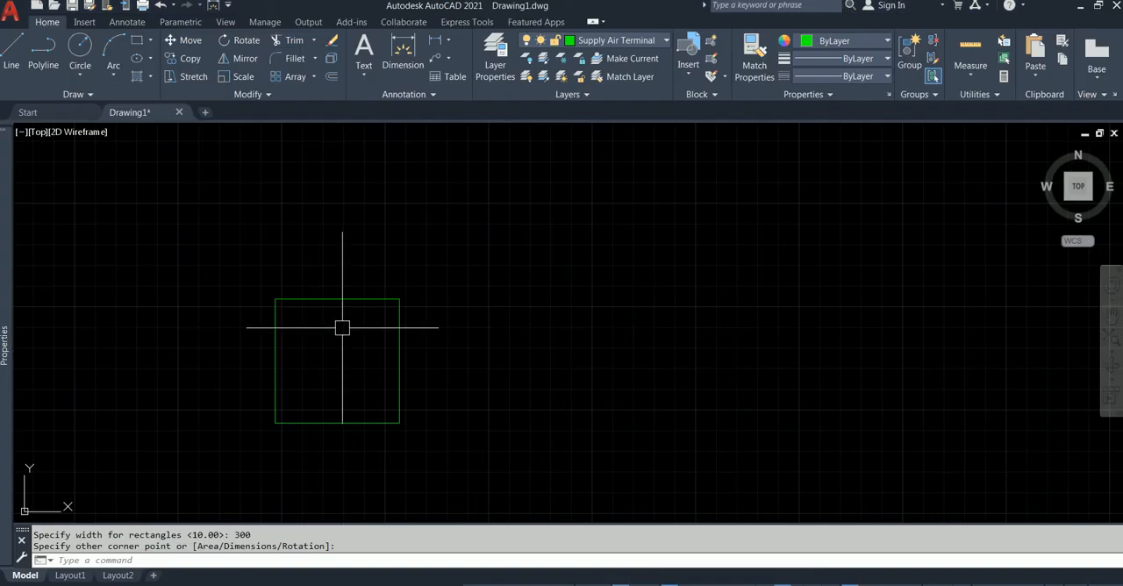
text(o)
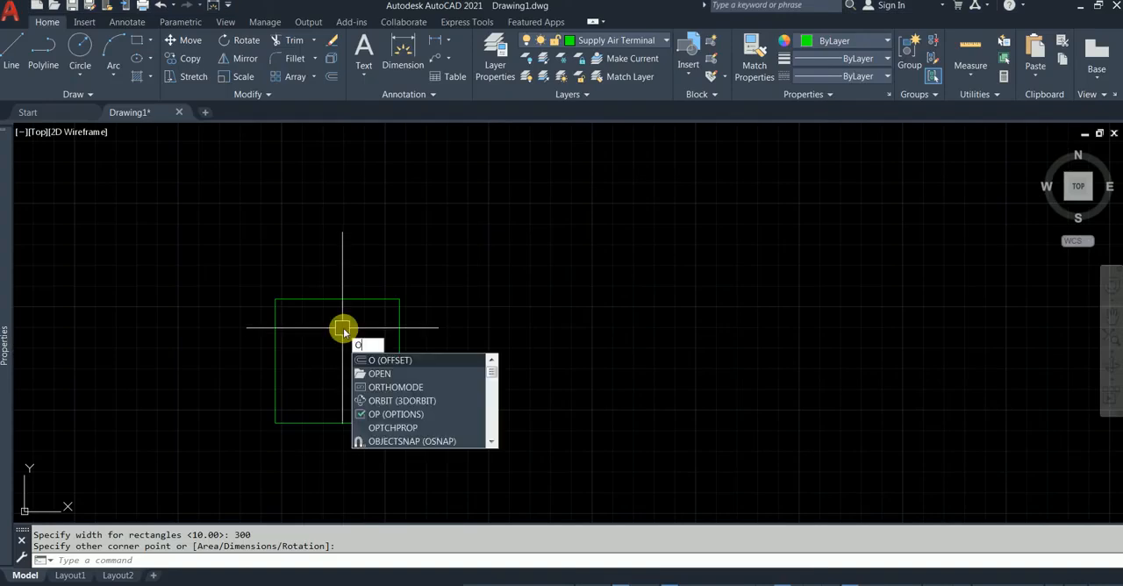
key(Return)
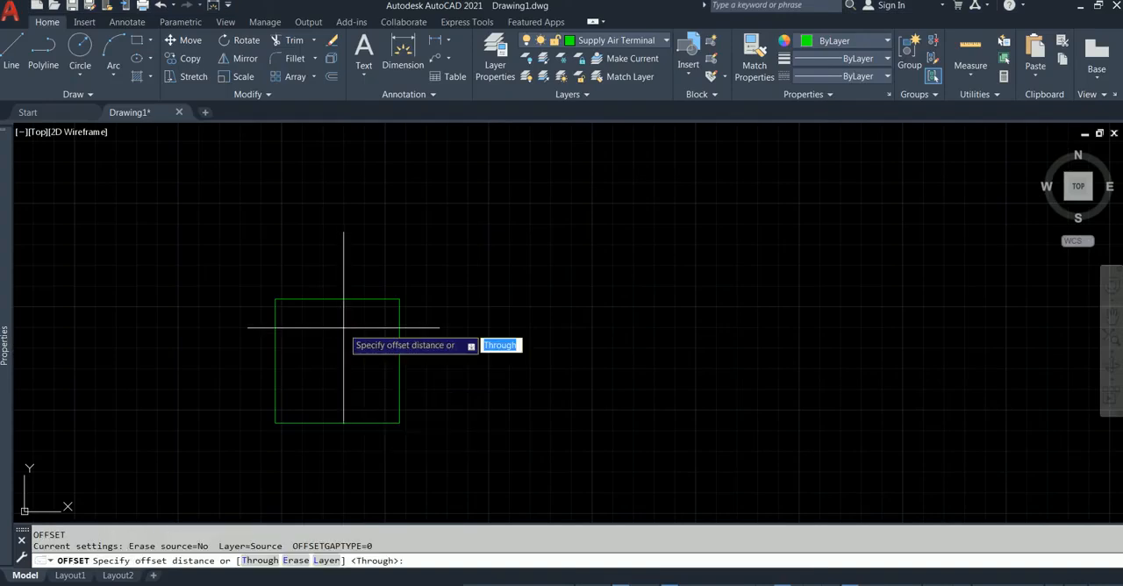
text(50)
key(Return)
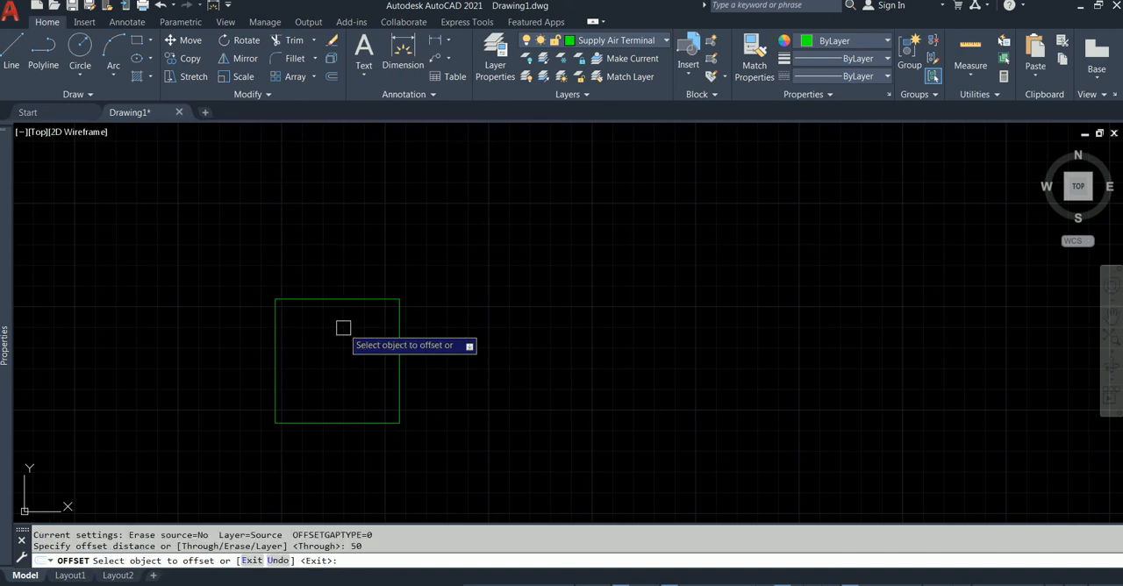
click(339, 300)
click(341, 310)
click(342, 321)
click(338, 360)
key(Escape)
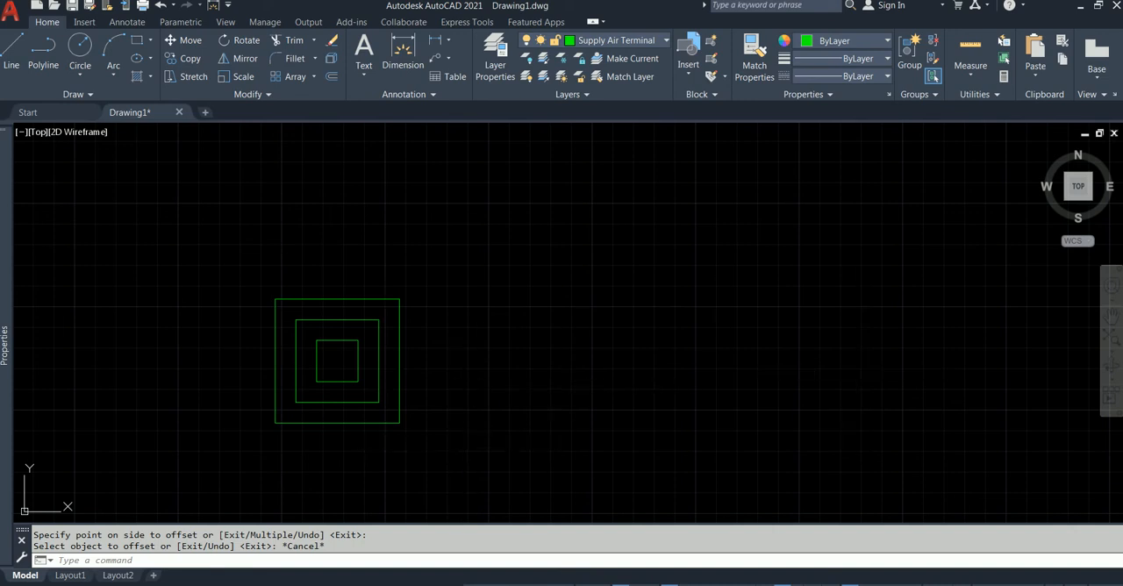
Copy the three nested squares from their upper-left corner to a point about 606 mm to the right.
click(456, 445)
click(248, 270)
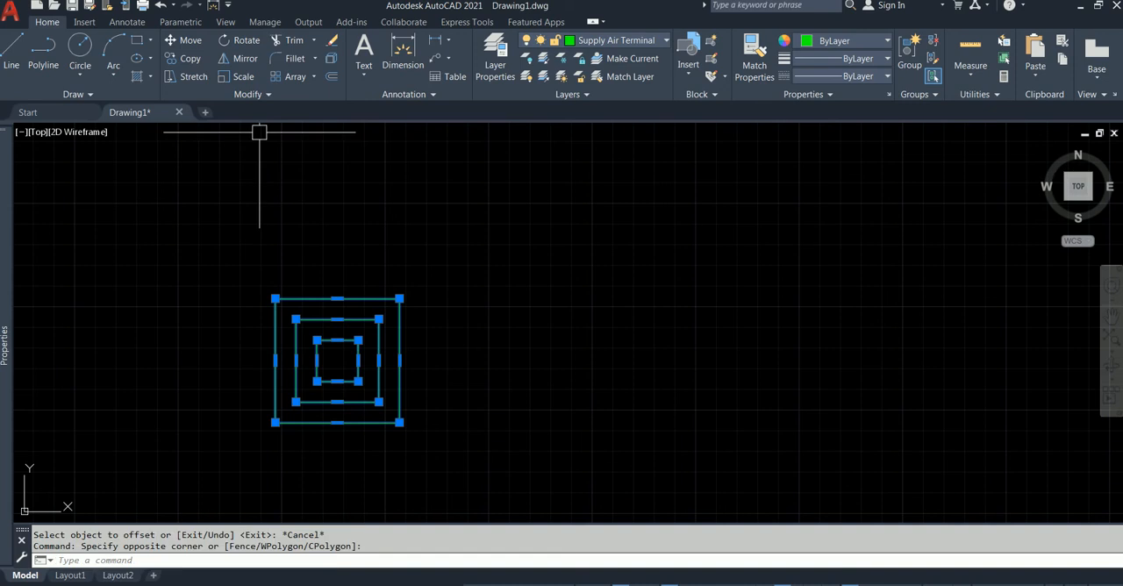
click(184, 57)
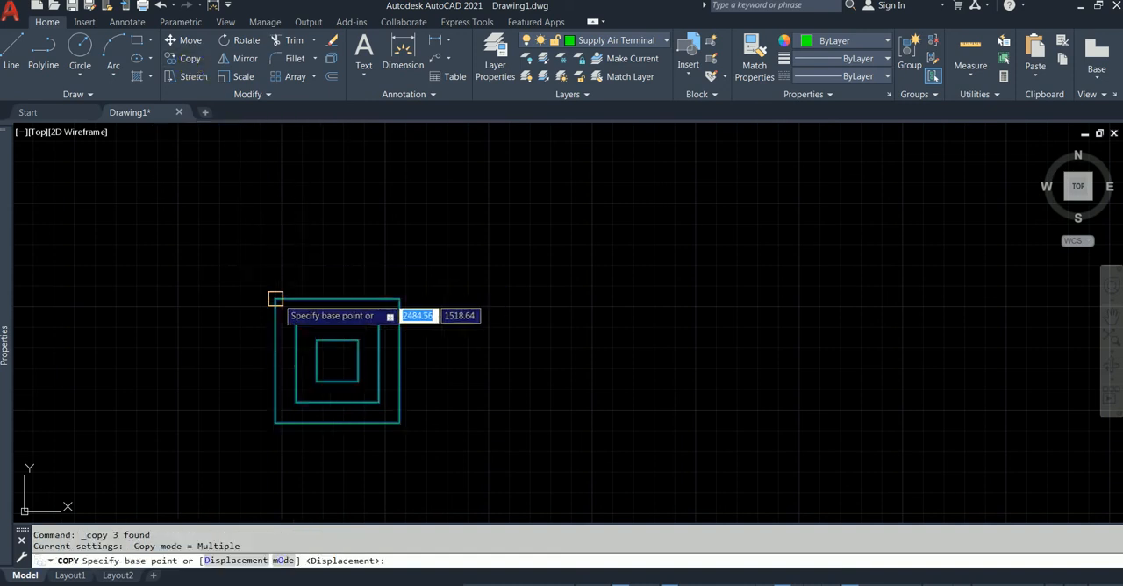
click(274, 300)
click(526, 300)
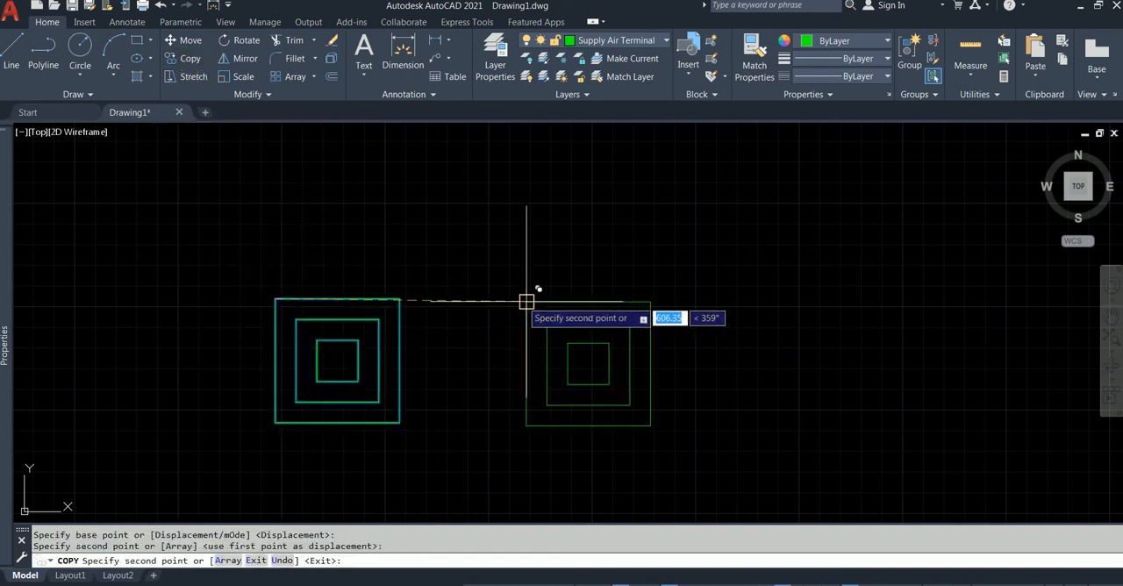
key(Escape)
Move the three copied squares to the Return Air Terminal - Diffuser layer.
click(707, 246)
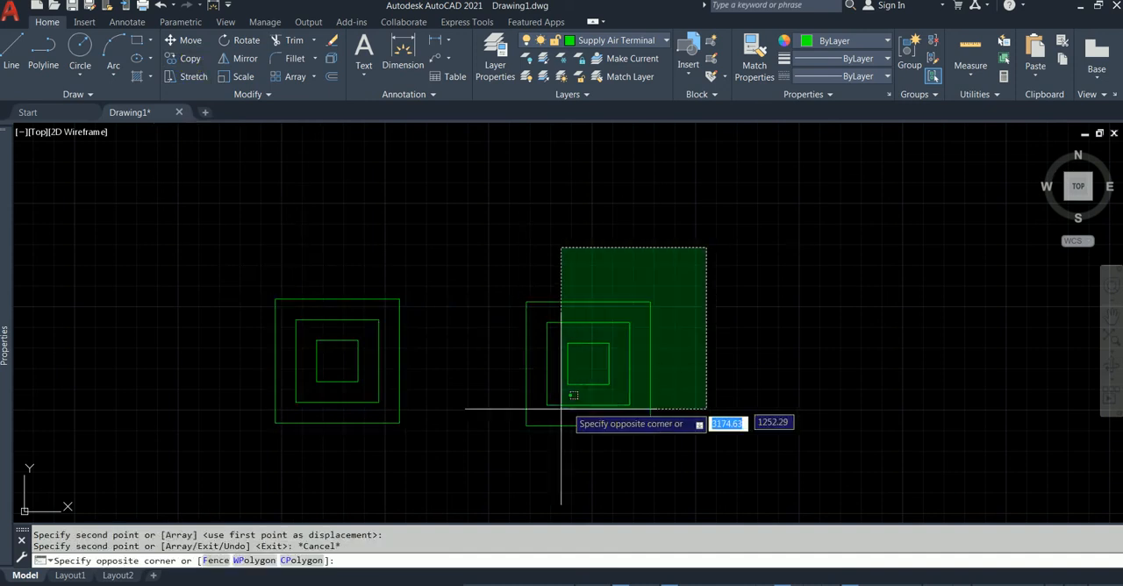
click(515, 444)
mouse_move(9, 237)
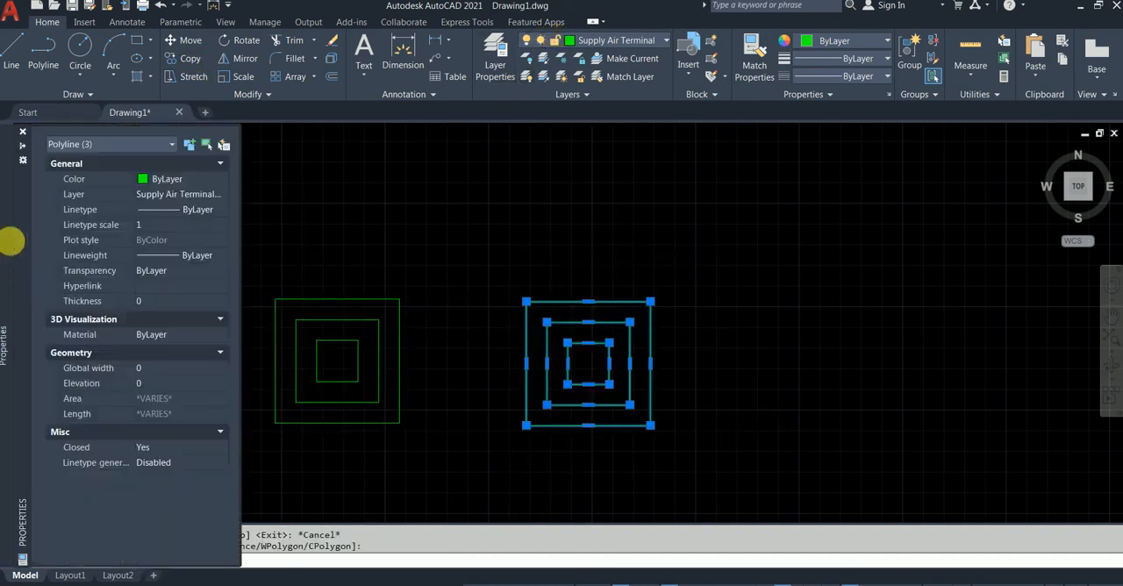
click(171, 195)
click(169, 193)
click(169, 225)
key(Escape)
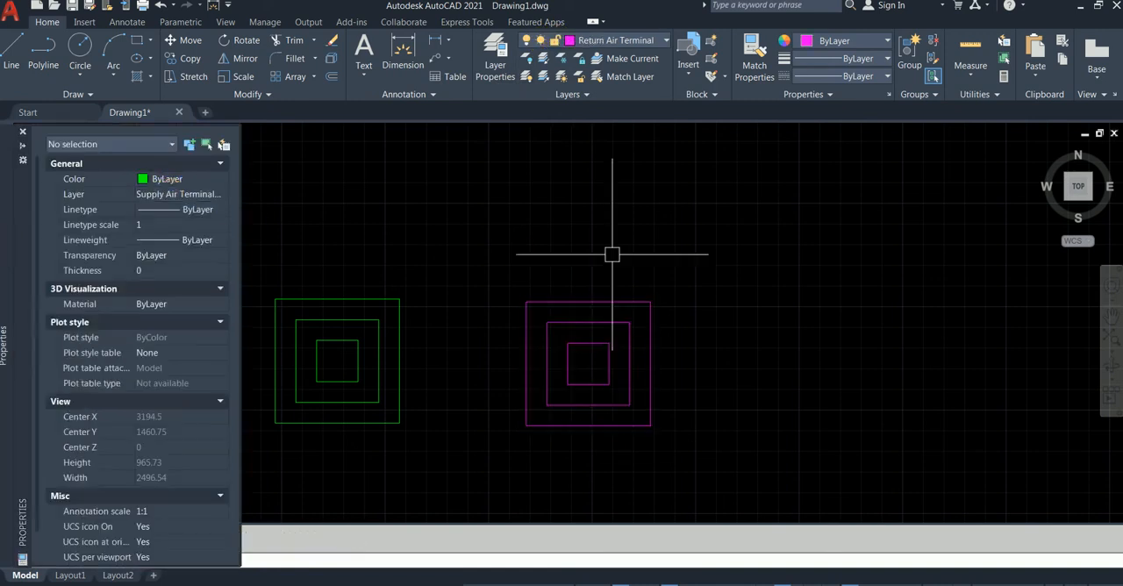
Draw two crossing diagonal lines between opposite corners of the green supply diffuser's outer square.
middle_drag(484, 276, 571, 254)
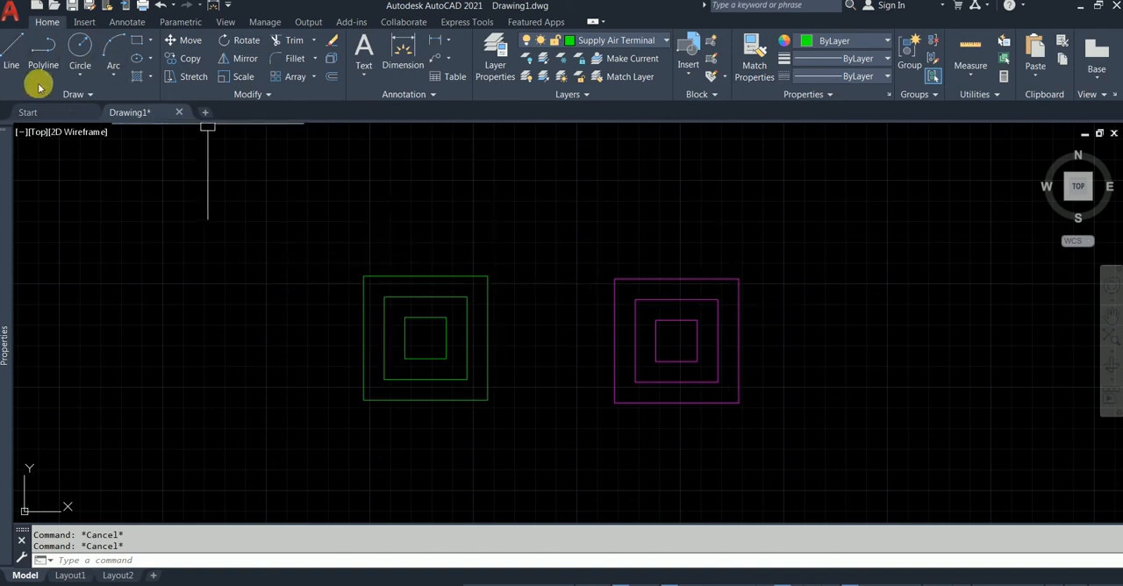
text(L)
key(Return)
click(363, 276)
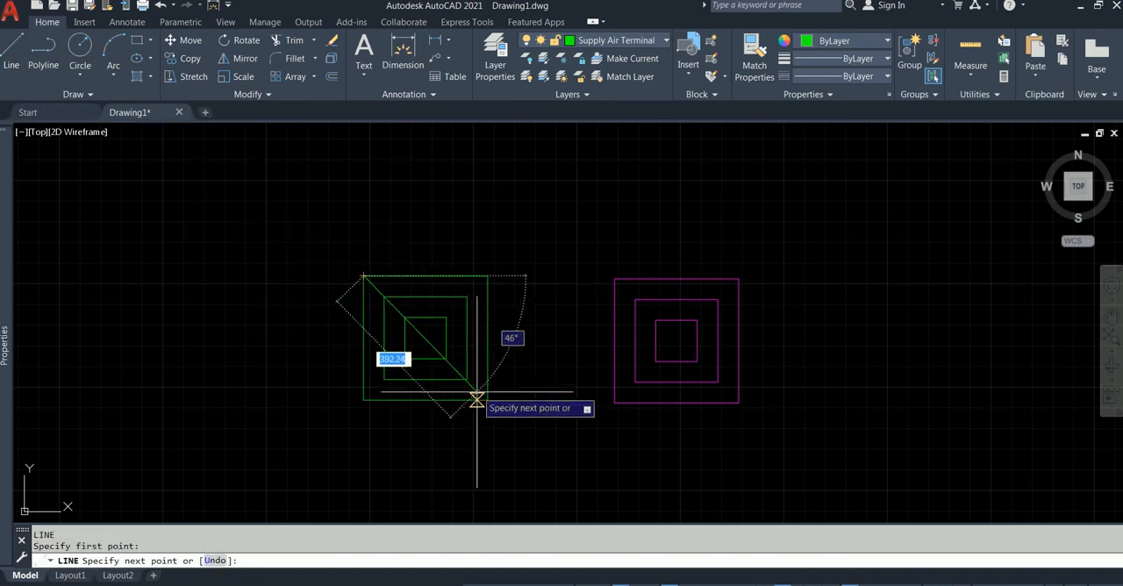
click(488, 389)
key(Return)
key(Return)
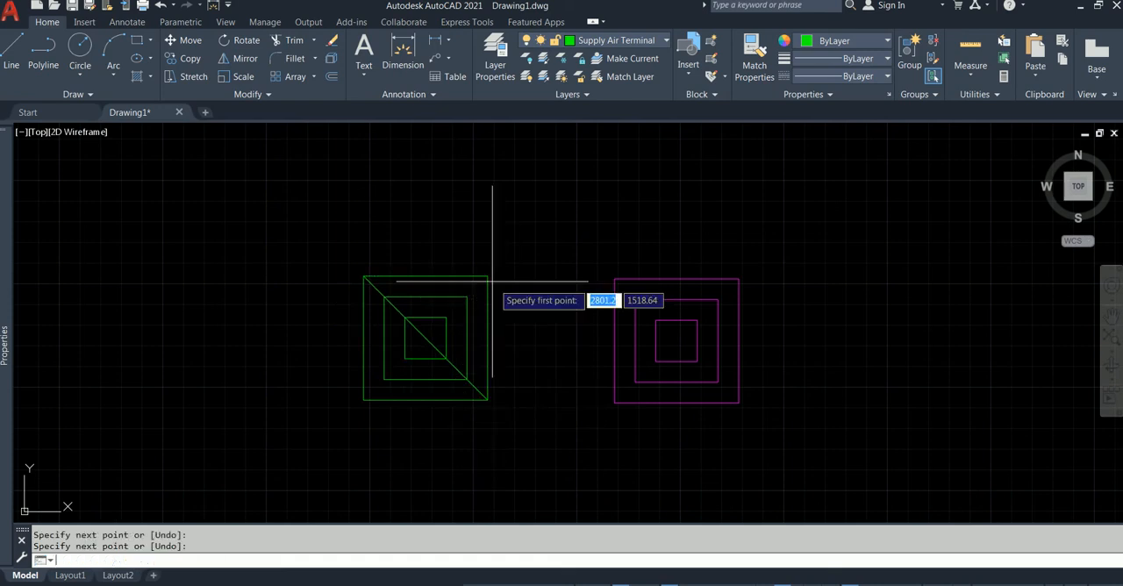
click(487, 275)
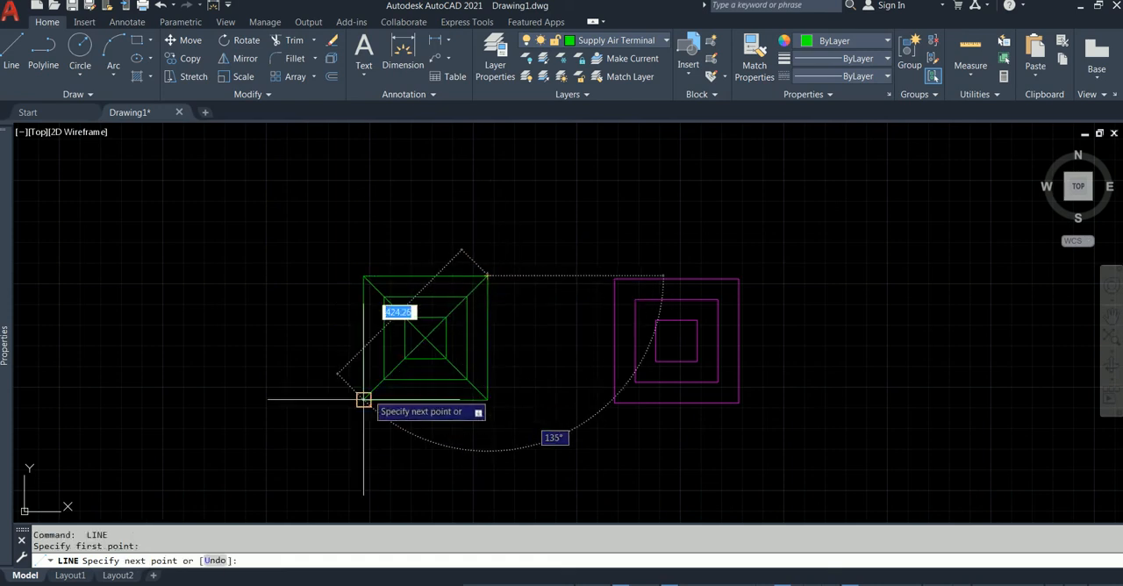
click(363, 399)
key(Escape)
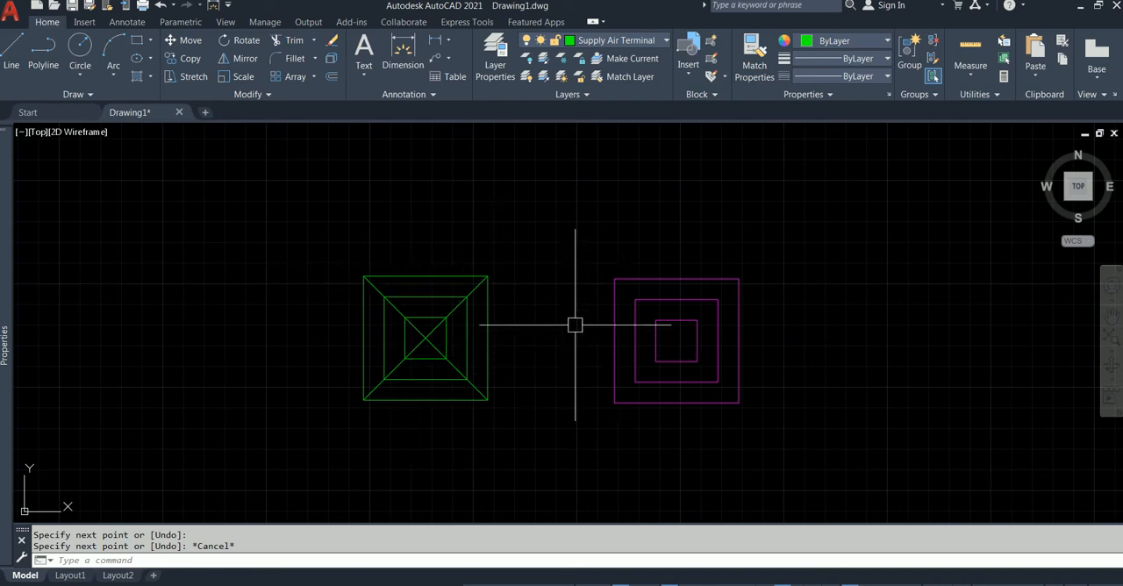
Draw a diagonal line from the upper-left to the lower-right corner of the magenta return diffuser's outer square.
key(Return)
click(614, 279)
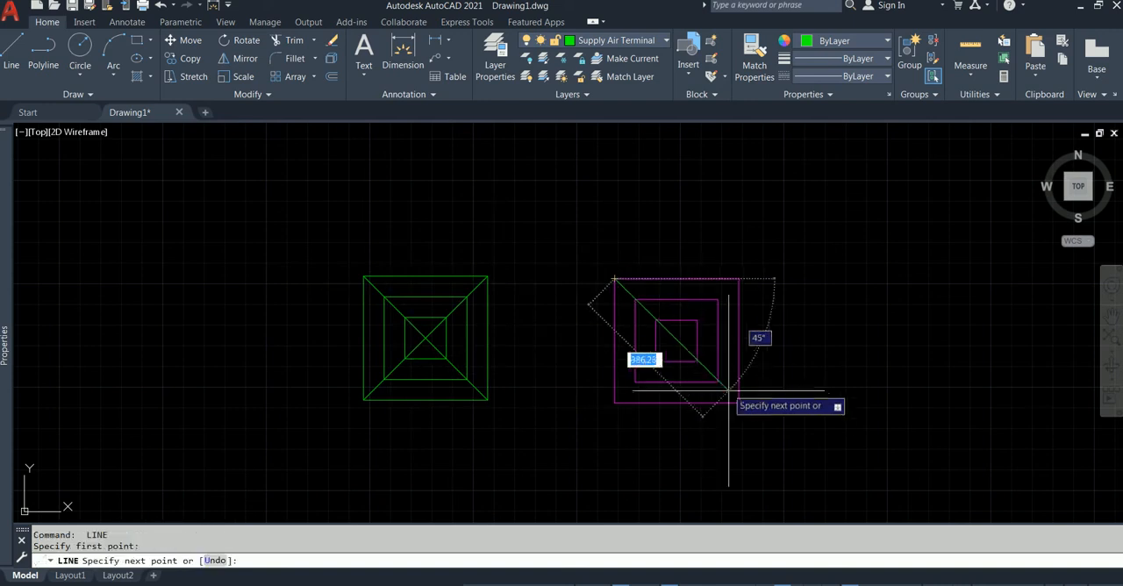
click(738, 402)
key(Escape)
Match the return diffuser's diagonal line to the magenta squares' Return Air Terminal - Diffuser layer.
scroll(632, 284, up, 2)
click(624, 296)
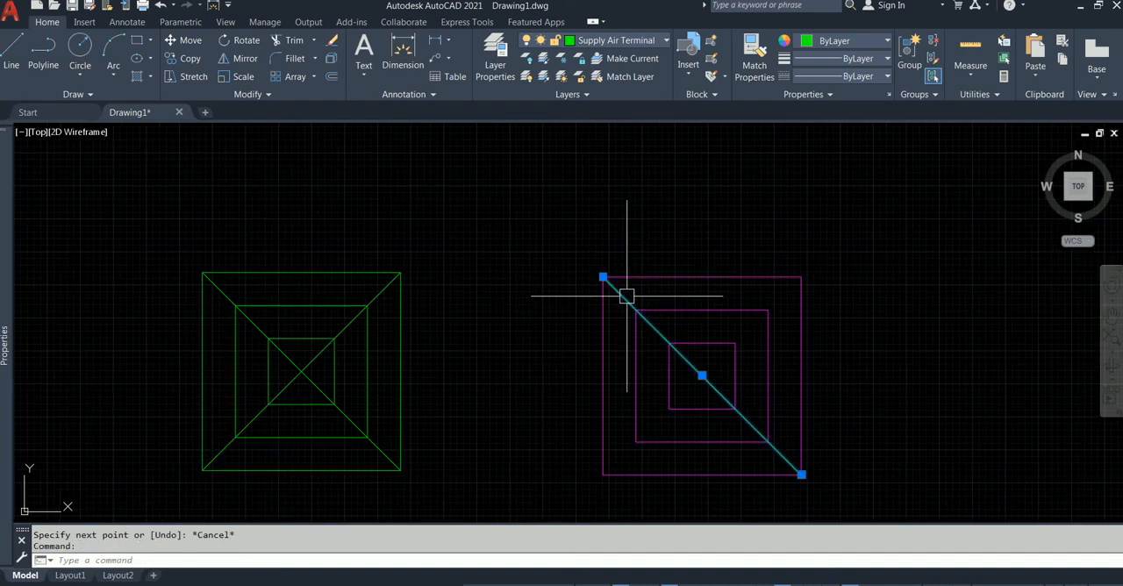
click(628, 76)
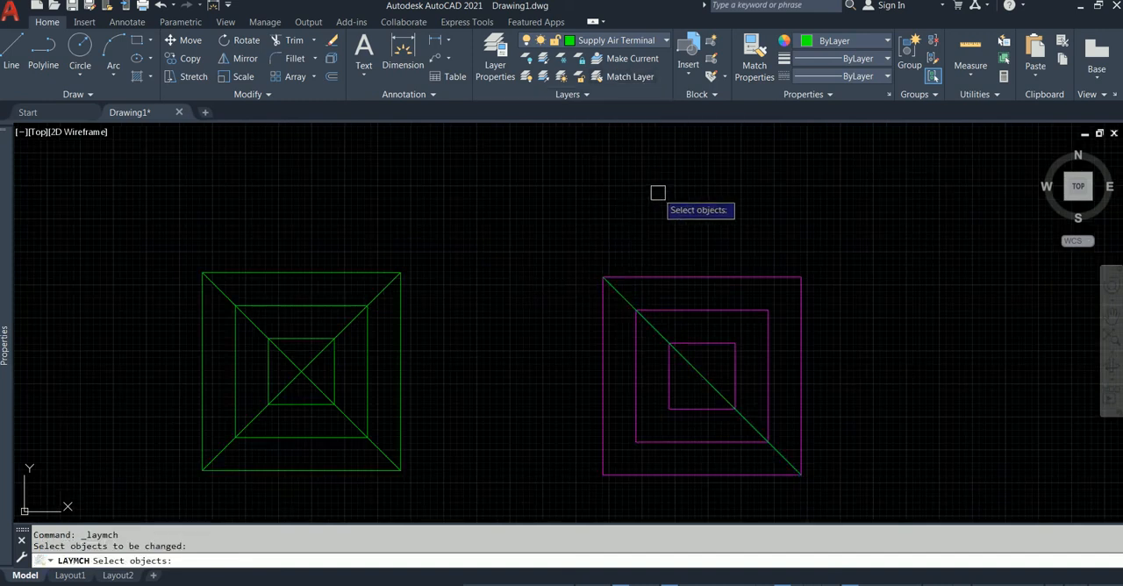
click(627, 301)
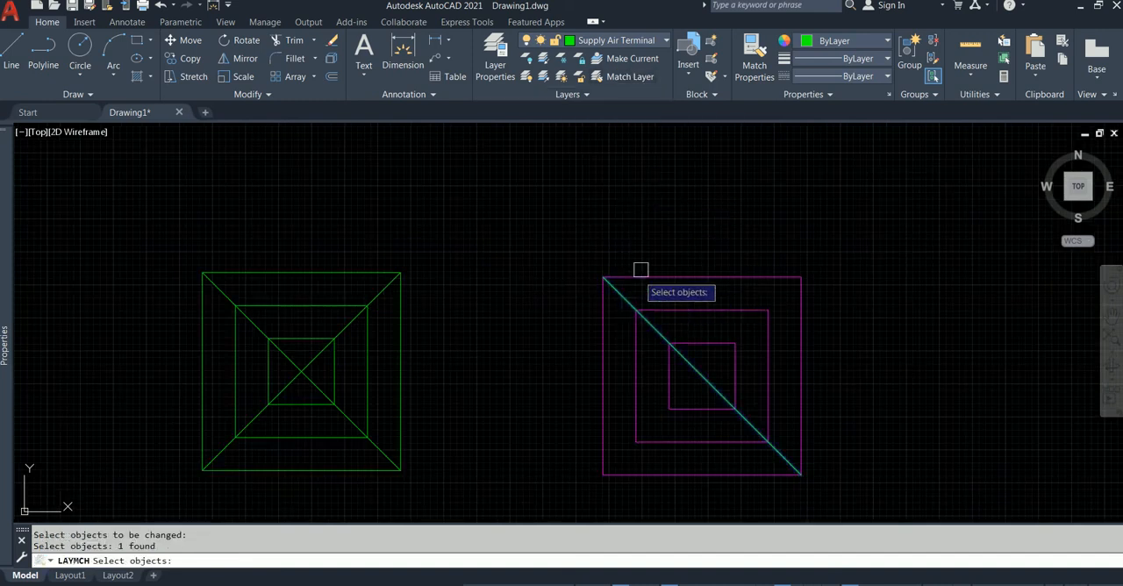
key(Return)
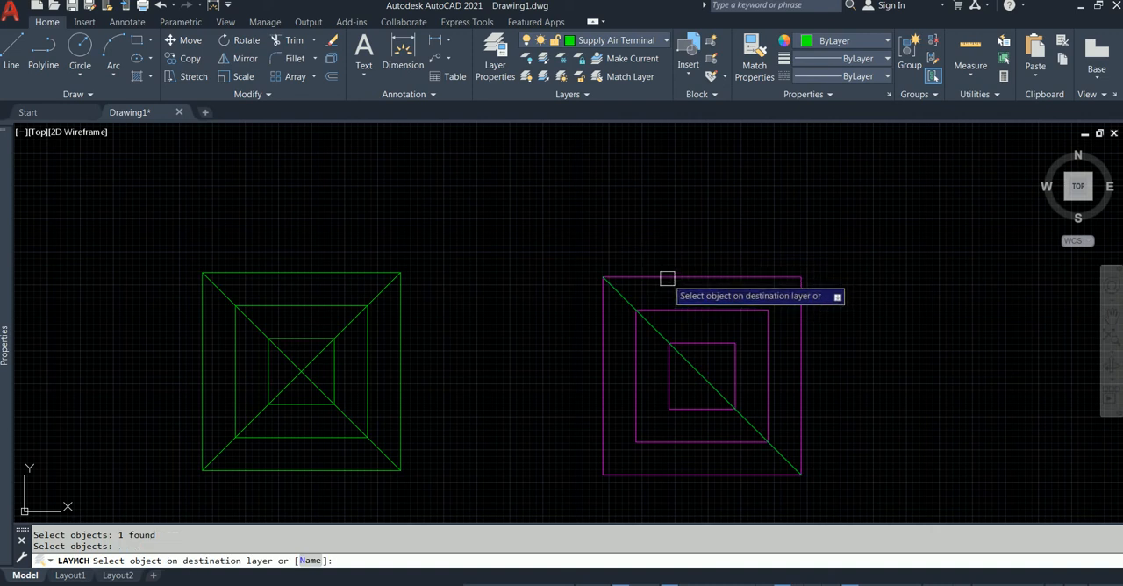
click(667, 278)
mouse_move(702, 271)
middle_down()
mouse_move(685, 269)
mouse_move(666, 294)
middle_up()
key(Escape)
scroll(641, 275, down, 2)
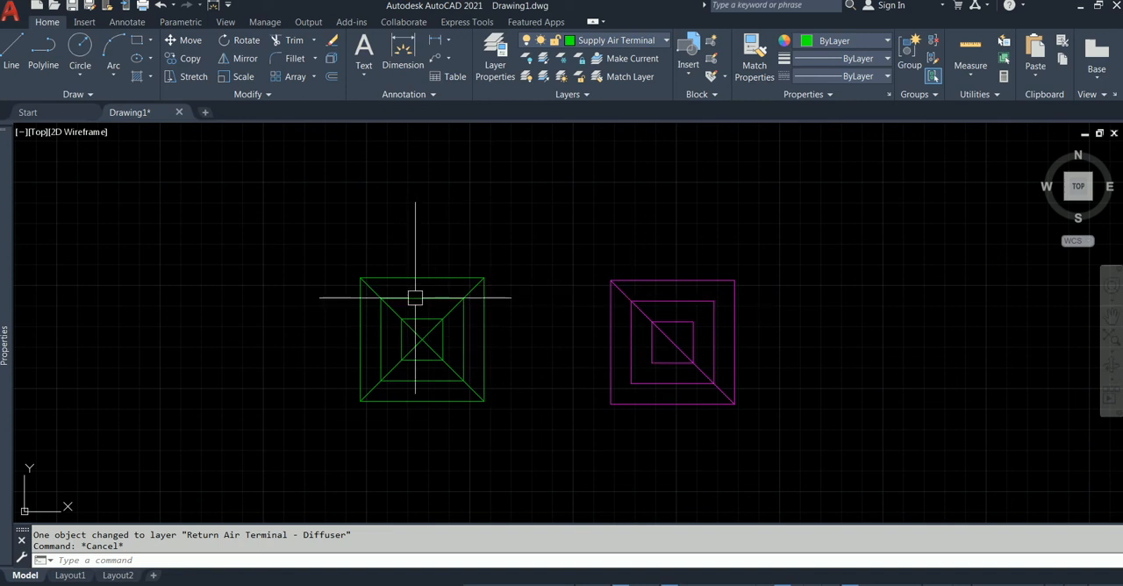
Start a polyline at the midpoint of the green outer square's upper edge and draw a 90 mm segment upward.
text(pl)
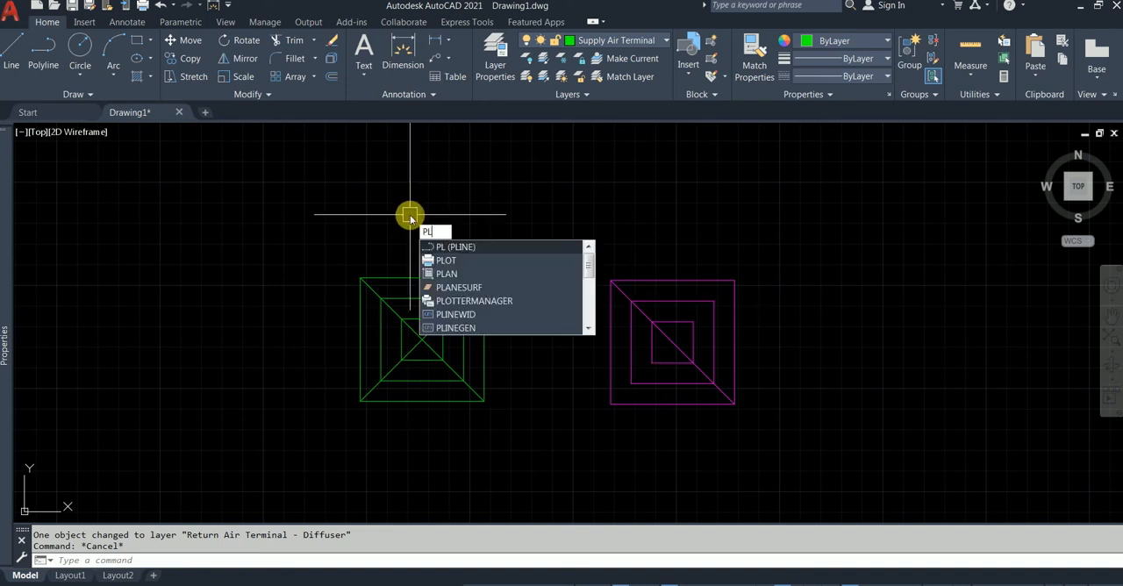
key(Return)
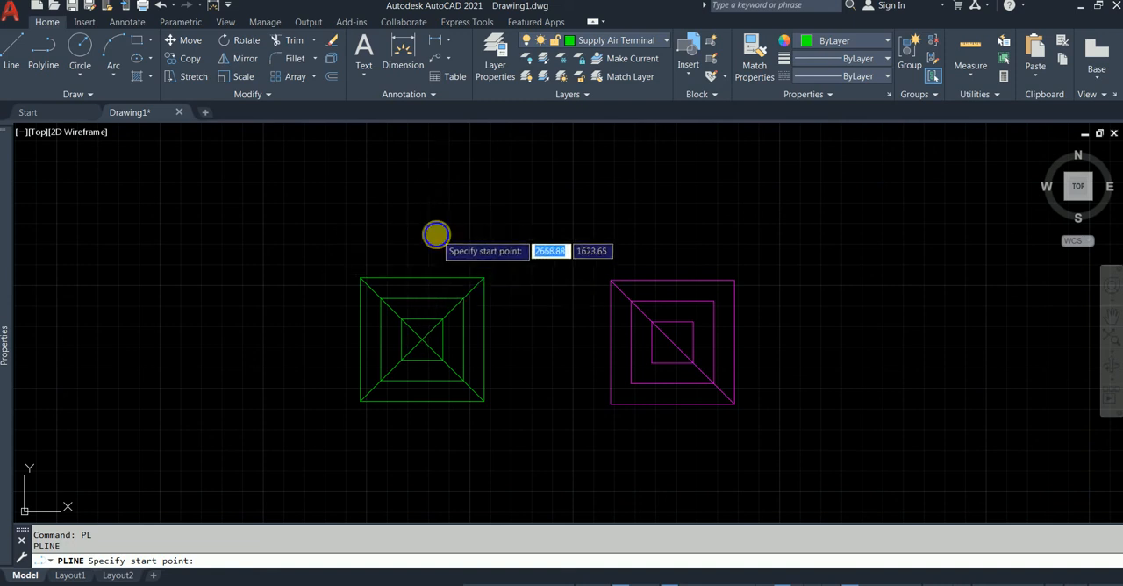
shift+right_click(439, 238)
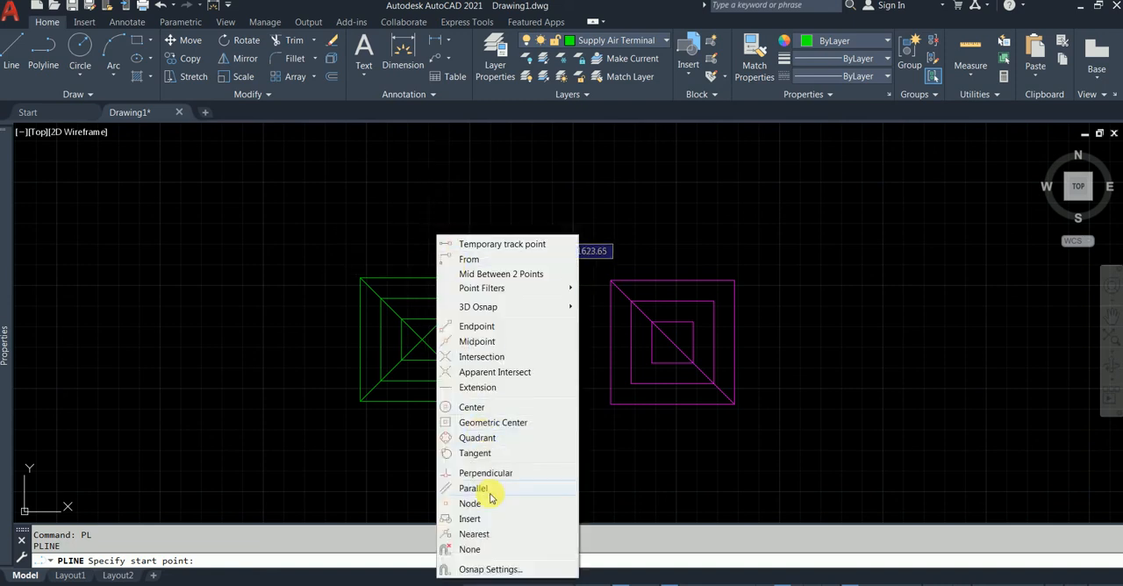
click(478, 341)
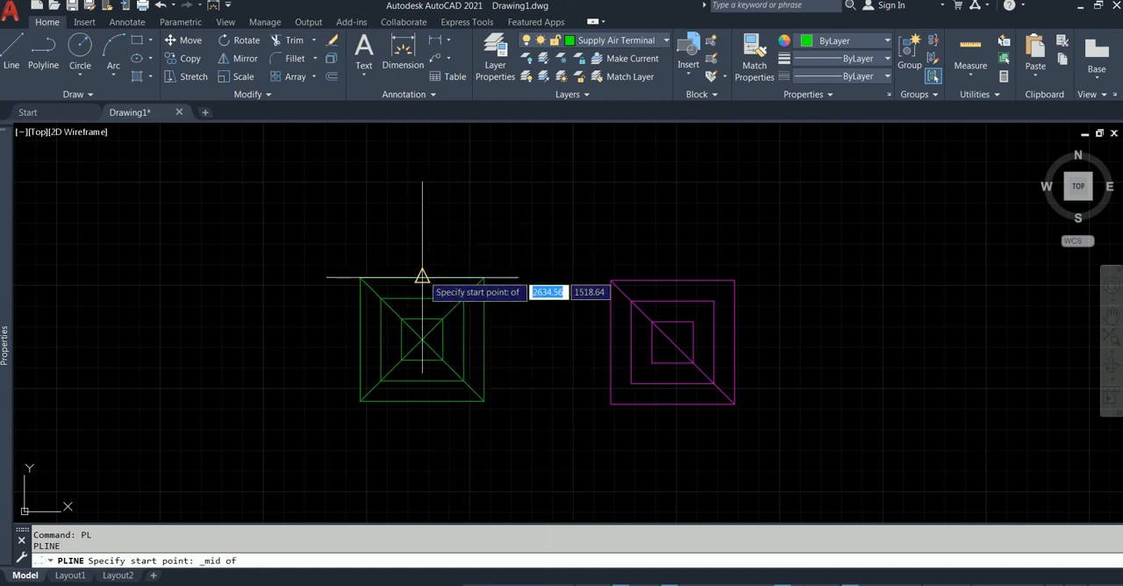
click(422, 278)
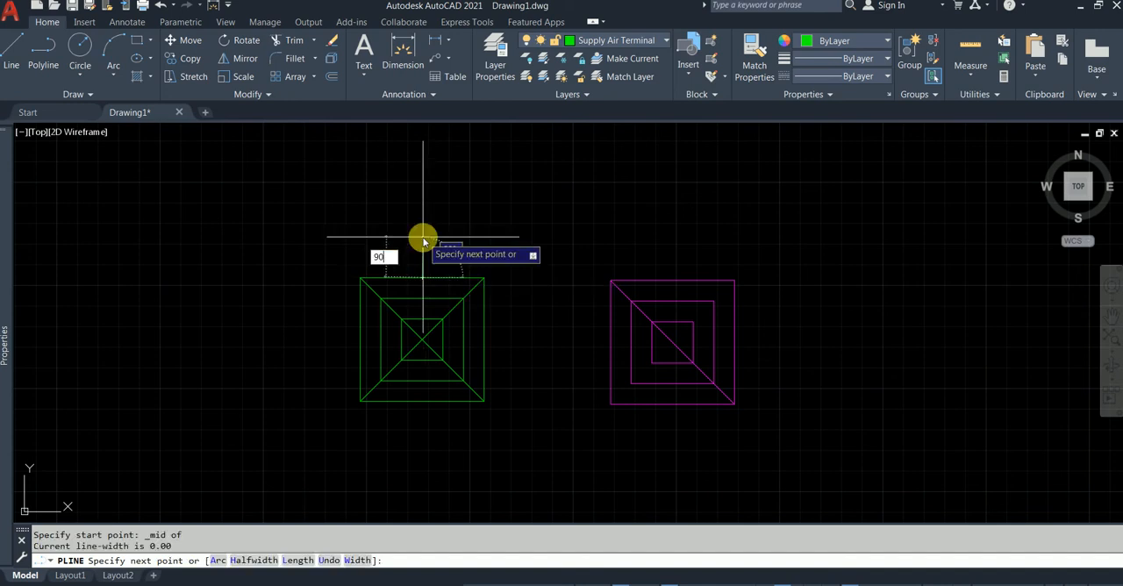
key(Return)
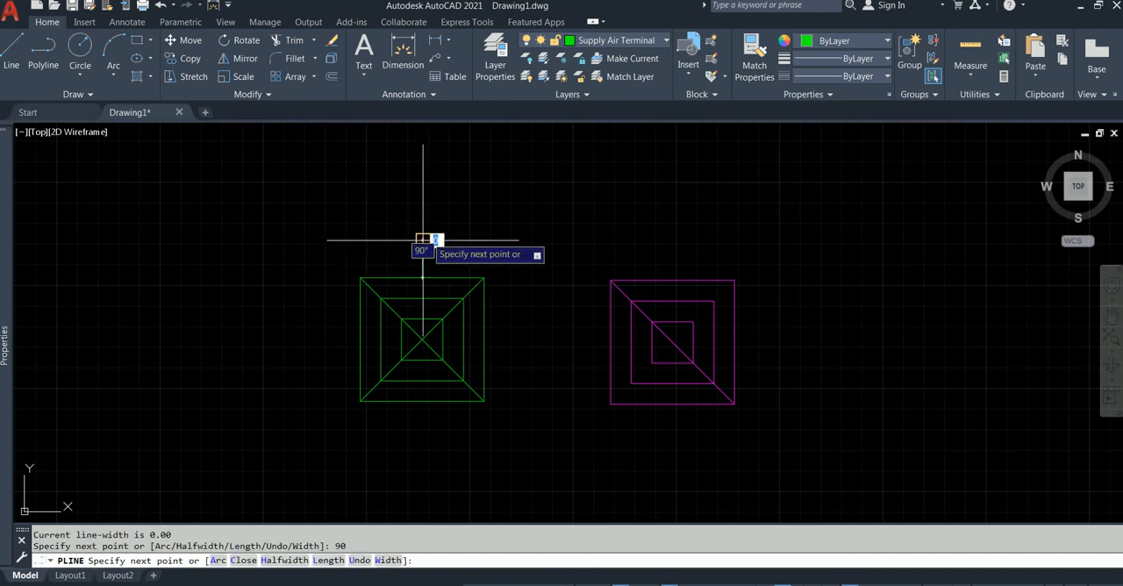
Finish the polyline with a 50 mm long vertical arrowhead, starting width 50 and ending width 0, with Ortho on.
text(w)
key(Return)
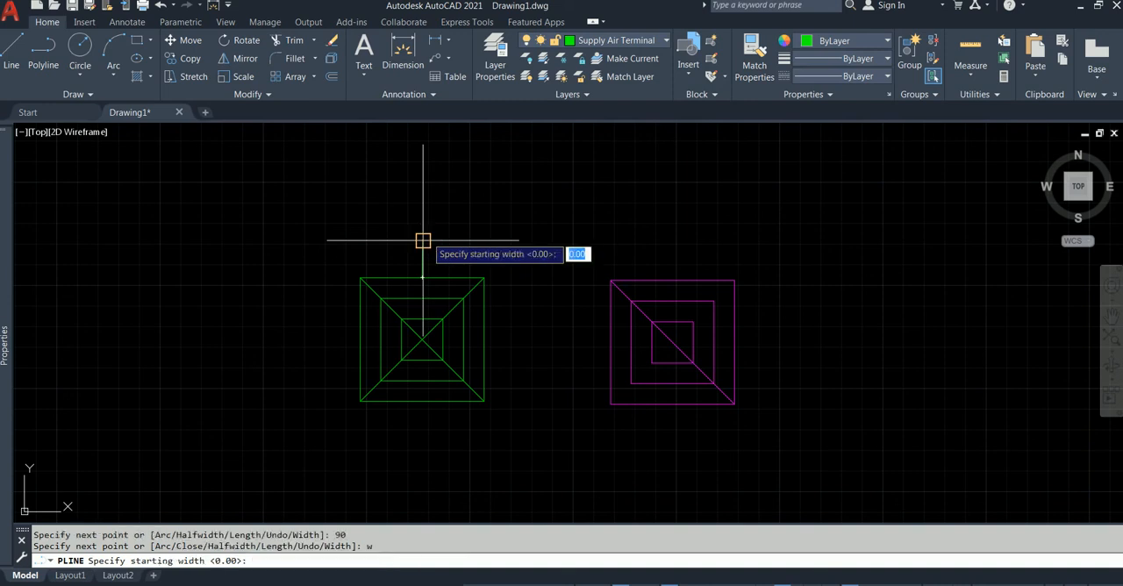
text(50)
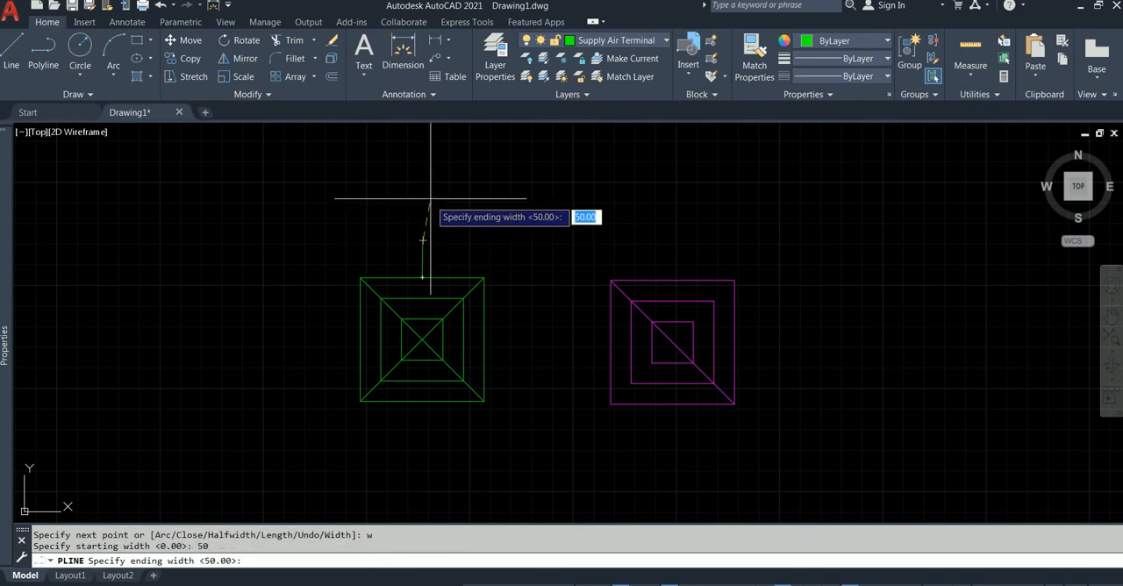
text(0)
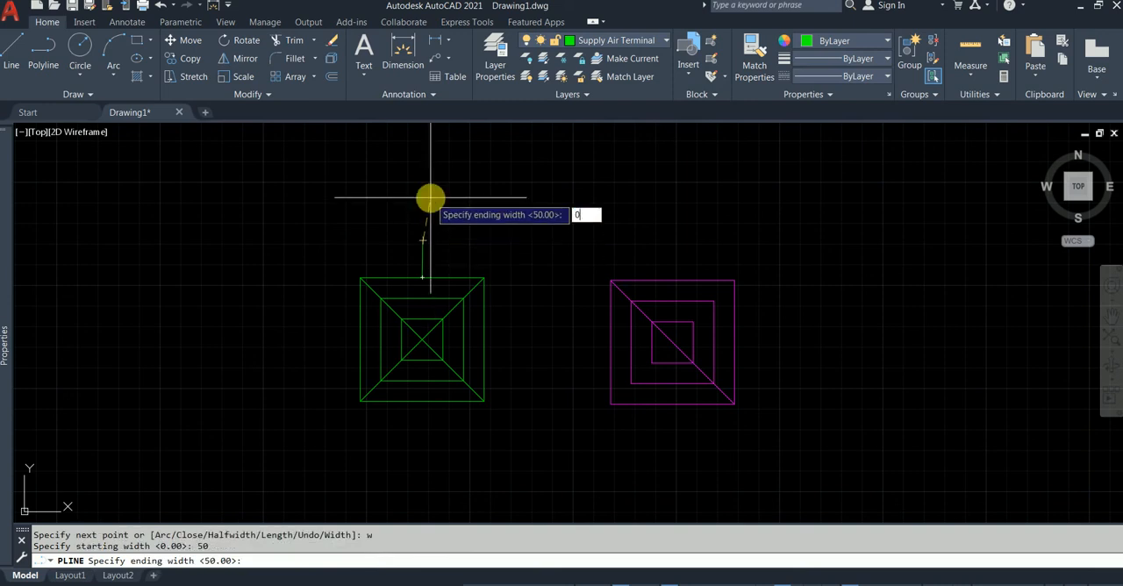
key(Return)
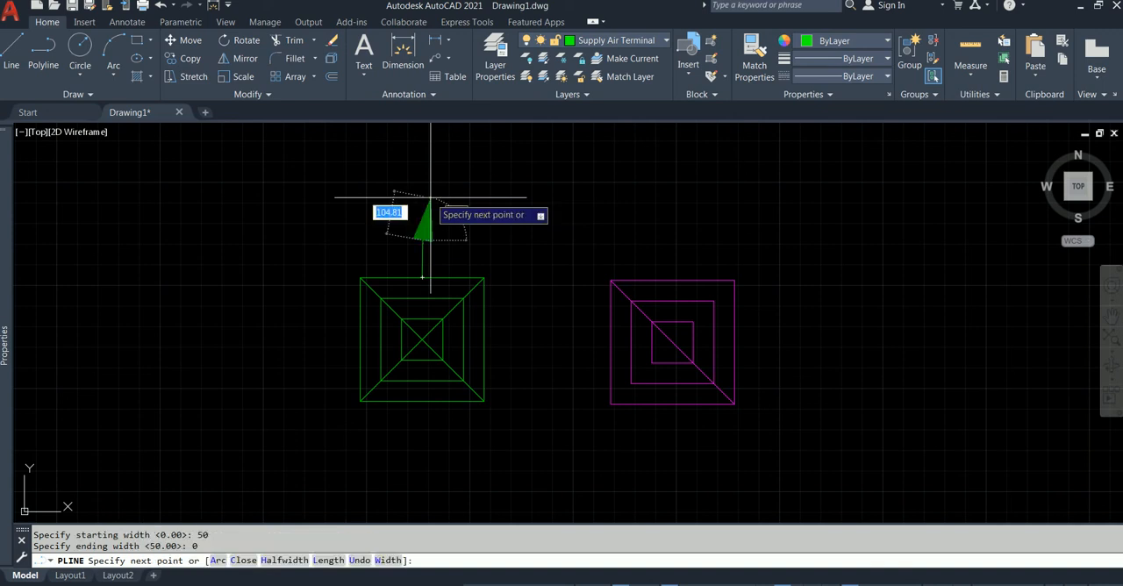
text(50)
key(Tab)
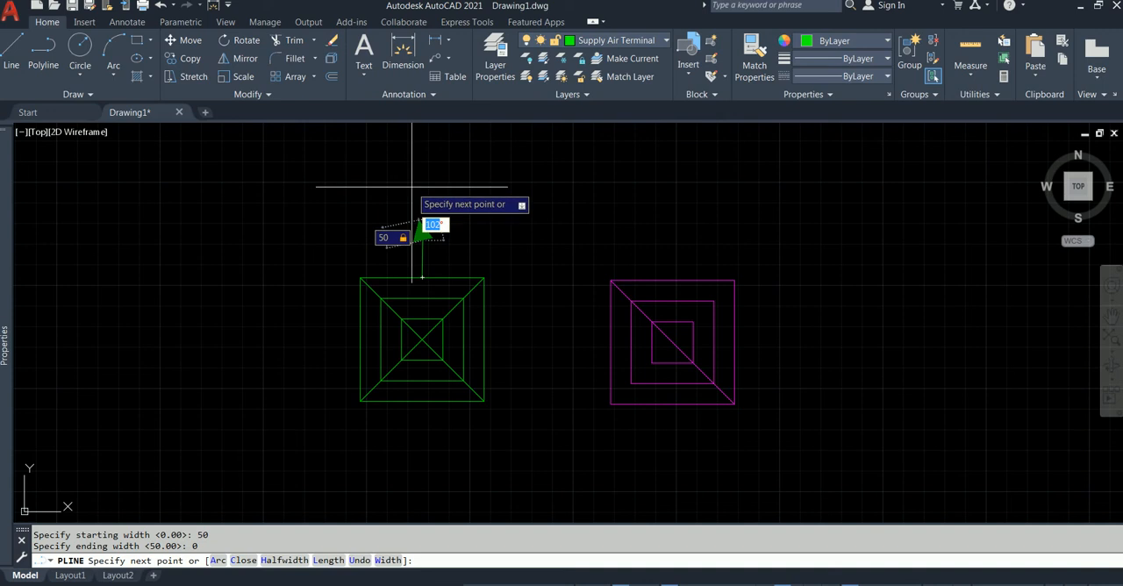
key(F8)
key(Return)
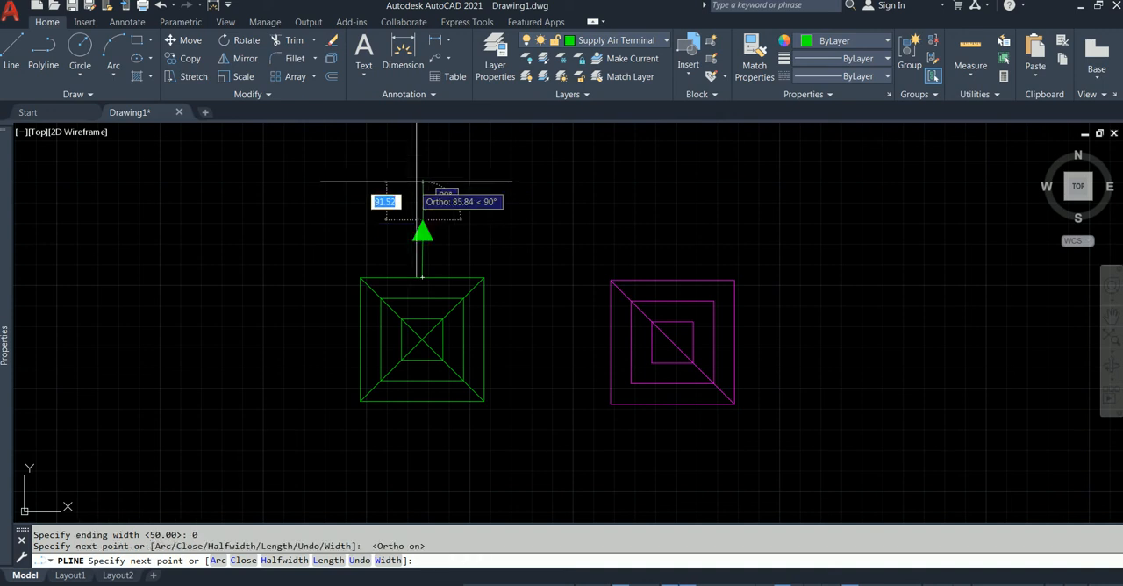
key(Escape)
Shorten the green arrow's stem to 50 mm by stretching its lower endpoint toward the arrowhead.
scroll(431, 256, up, 2)
scroll(431, 256, up, 5)
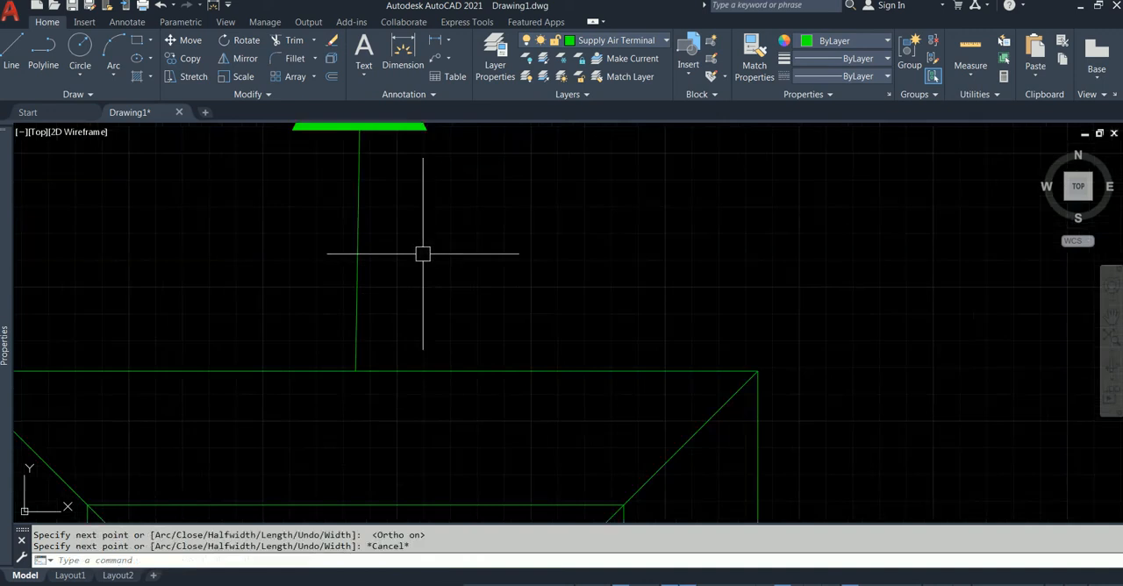
scroll(424, 253, down, 3)
click(401, 276)
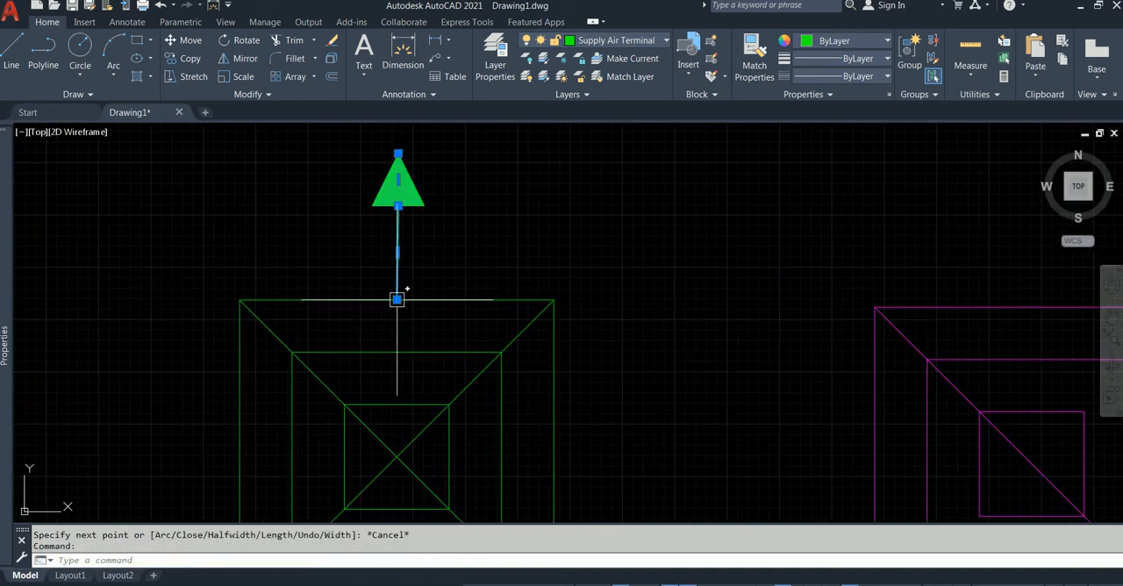
click(397, 299)
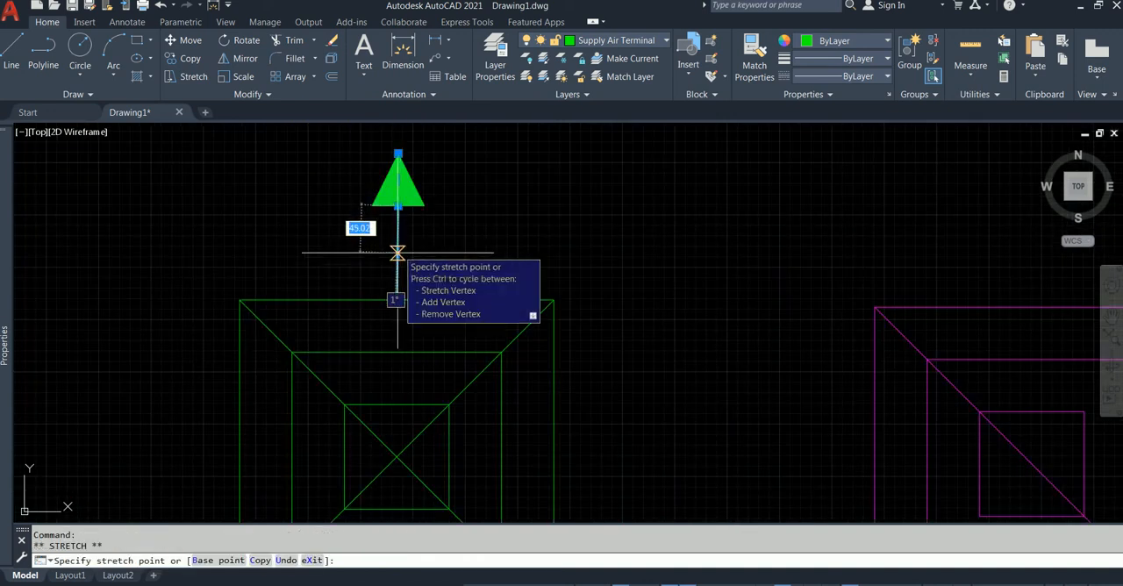
text(5)
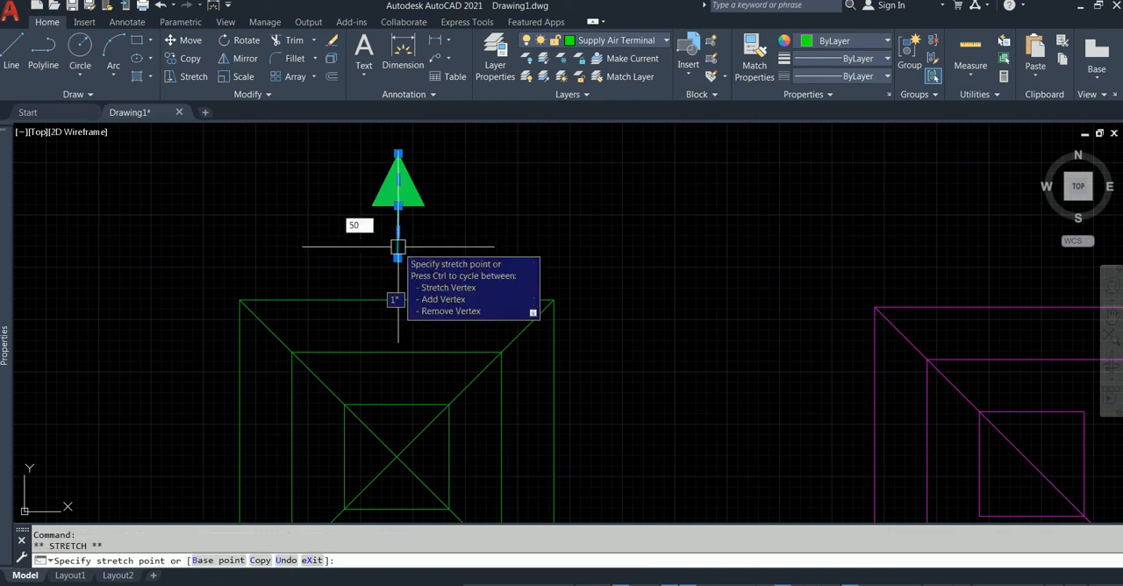
text(0)
key(Return)
key(Escape)
scroll(472, 220, down, 3)
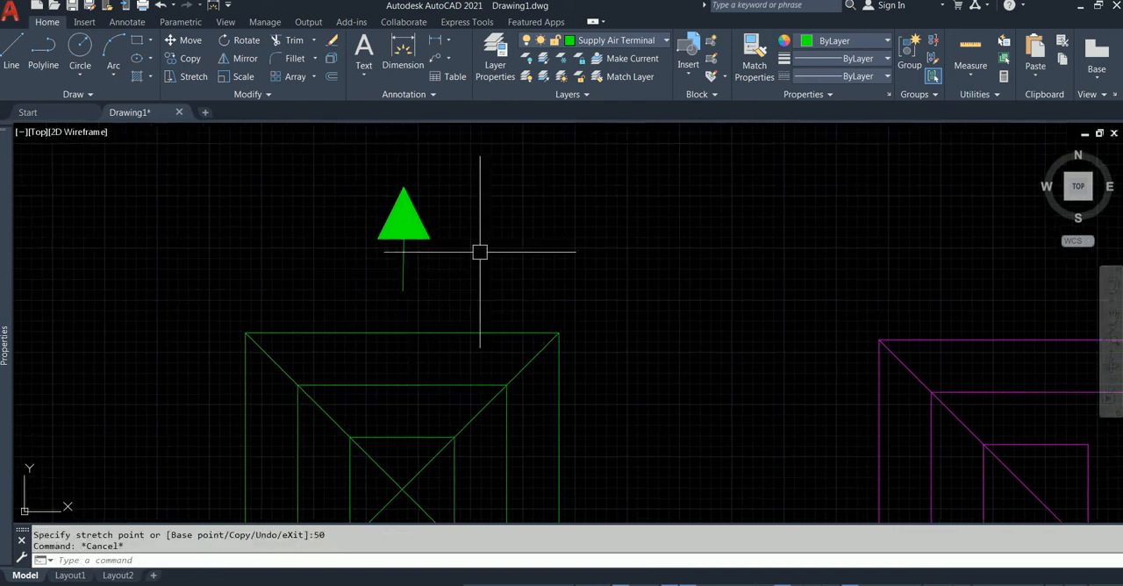
Move the green arrow by its stem's lower endpoint down onto the midpoint of the supply diffuser's upper edge.
click(421, 194)
key(Escape)
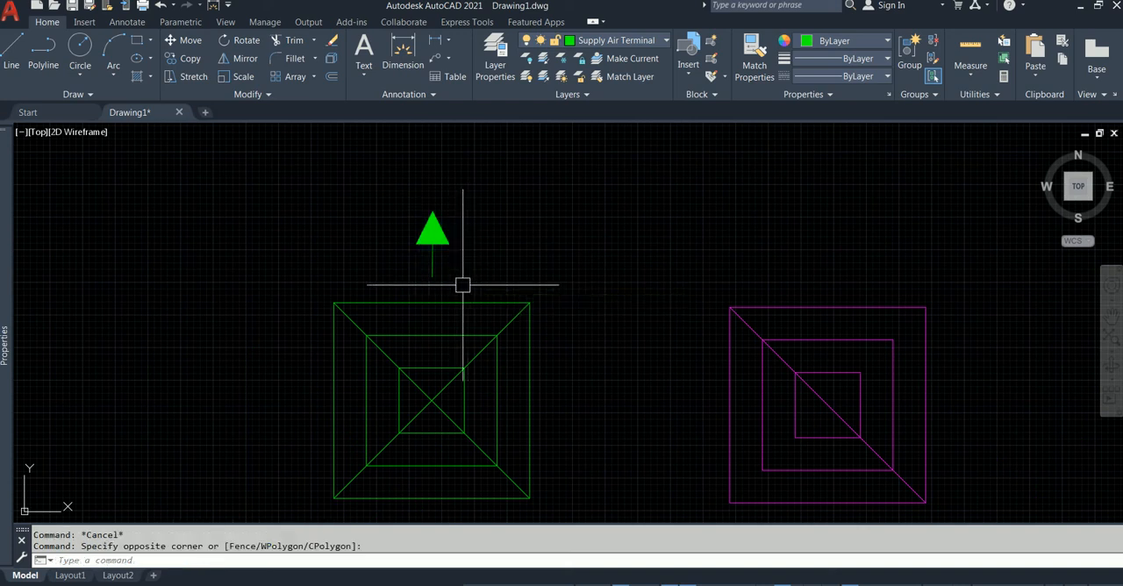
click(428, 257)
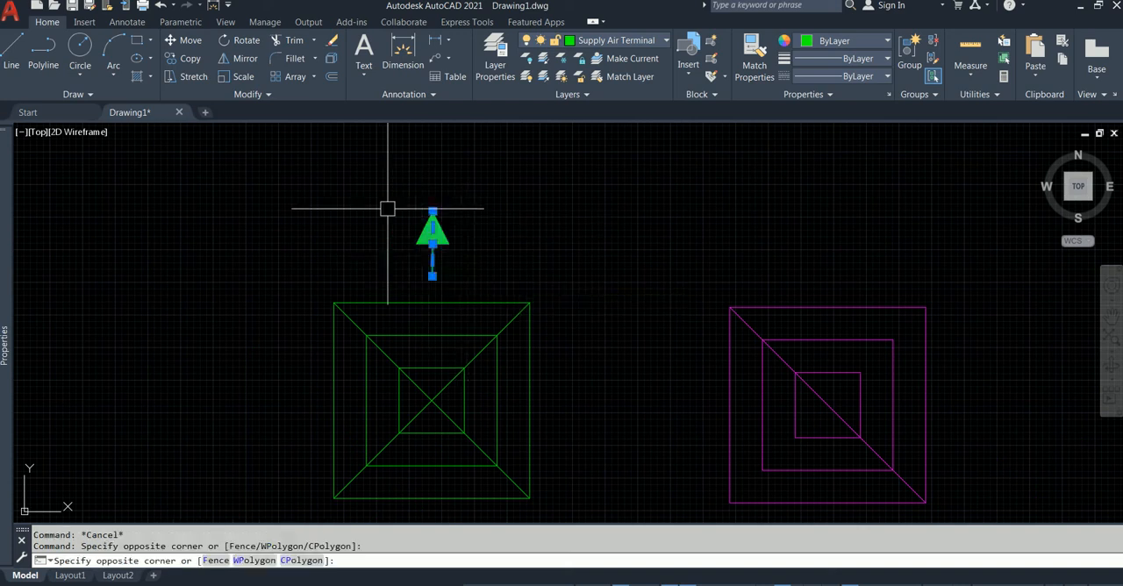
click(193, 44)
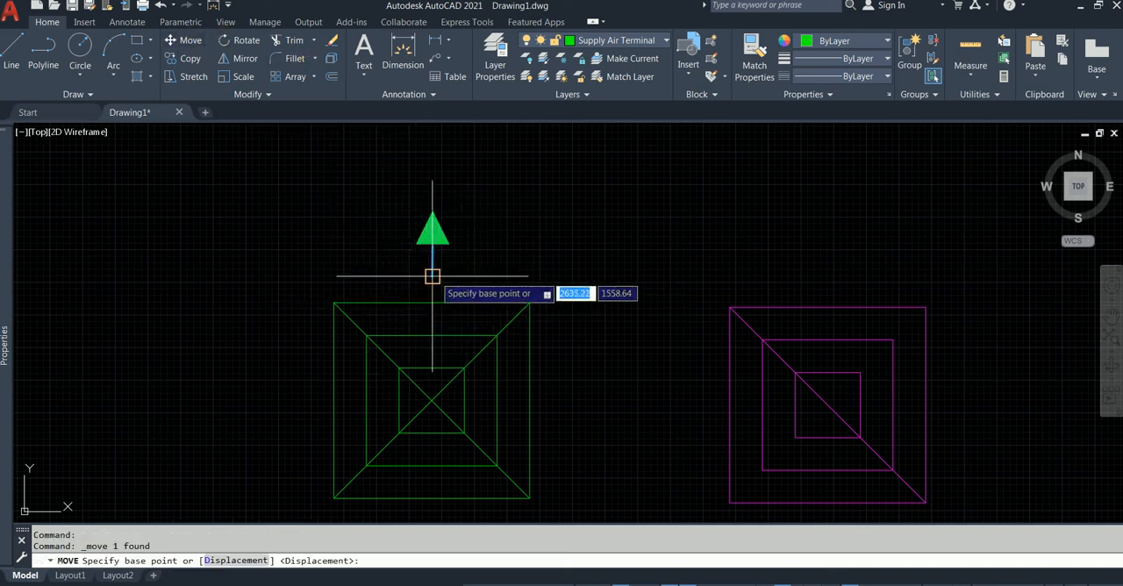
click(432, 276)
key(Escape)
scroll(509, 280, down, 3)
scroll(509, 281, up, 3)
middle_drag(509, 281, 508, 230)
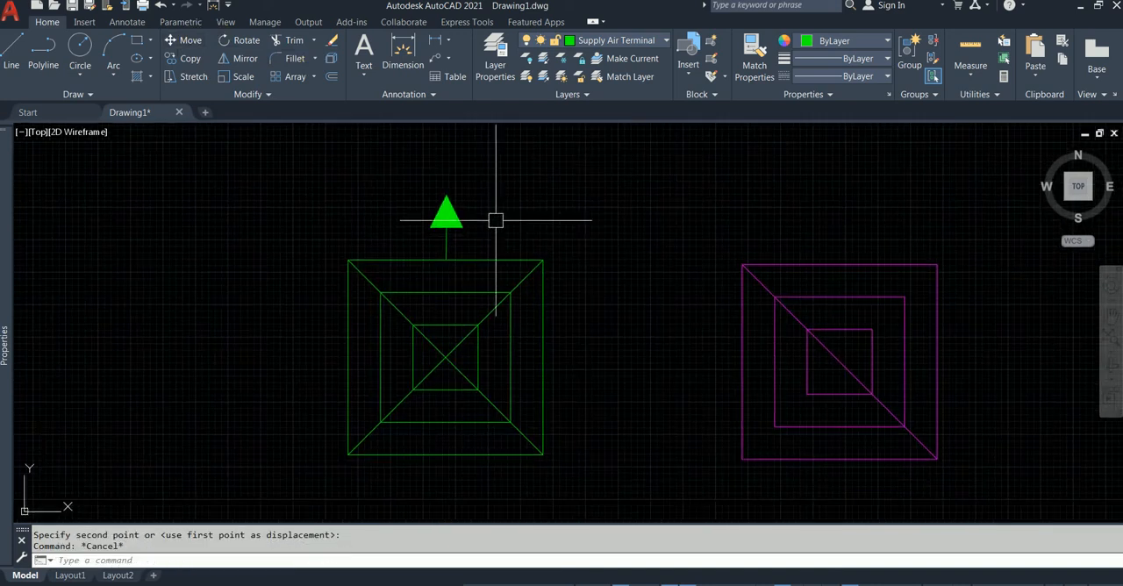
Try a rectangular array of the green arrow with 4 columns and 3 rows.
click(412, 175)
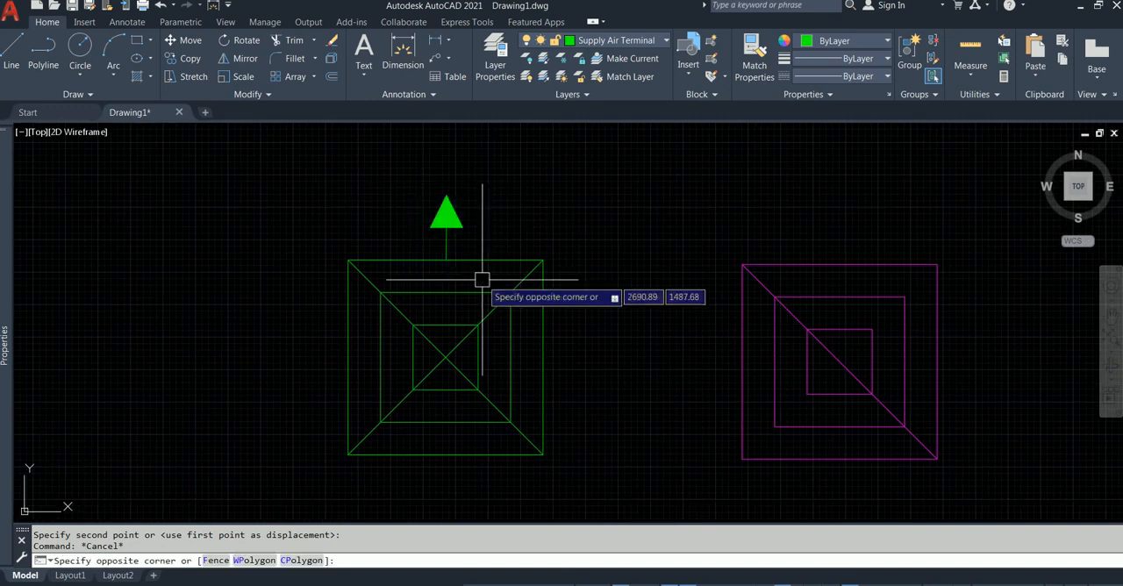
key(Escape)
click(473, 281)
click(422, 170)
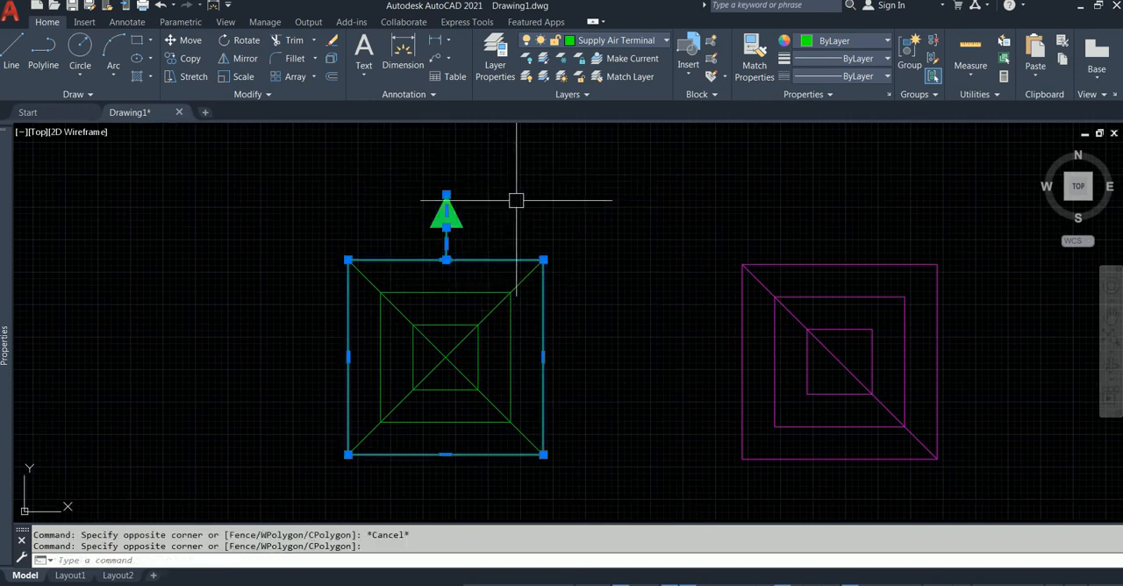
key(Escape)
click(366, 158)
click(491, 281)
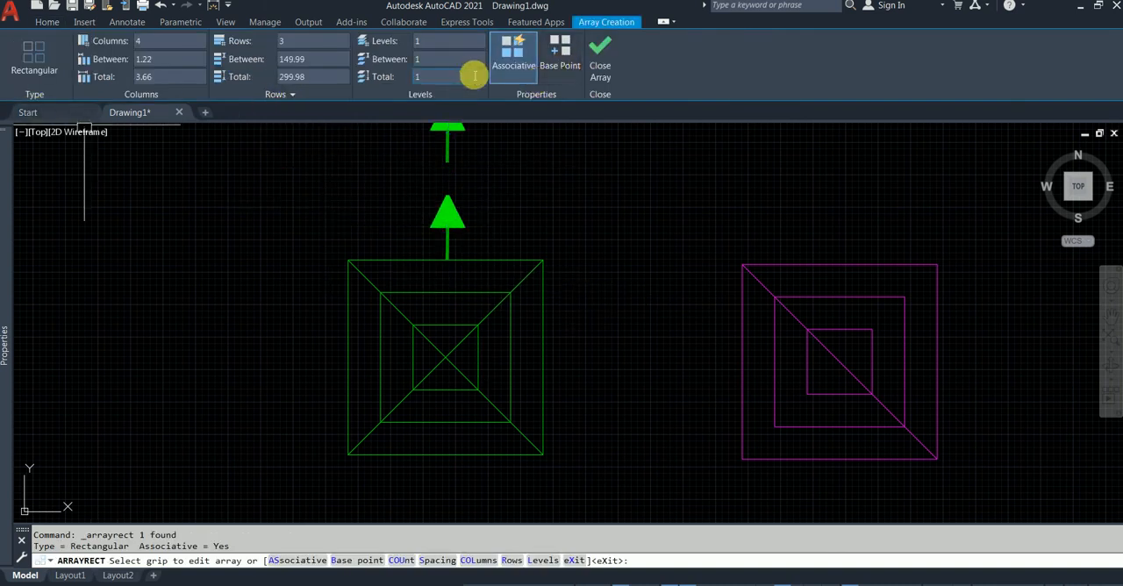
key(Escape)
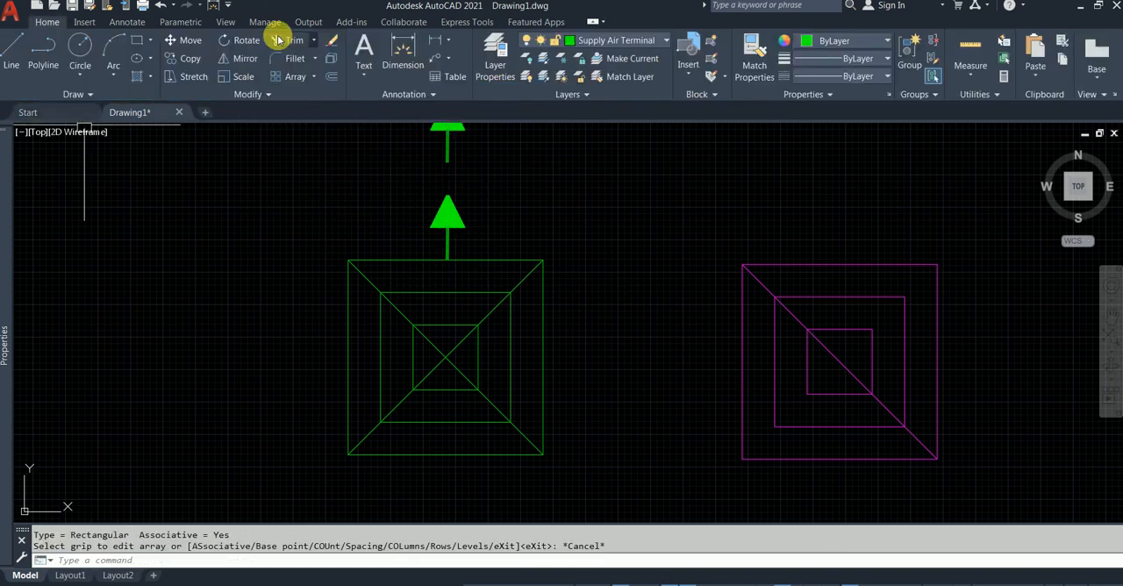
Abandon the polar array attempt and undo the rectangular array of the green arrow.
click(316, 80)
click(311, 160)
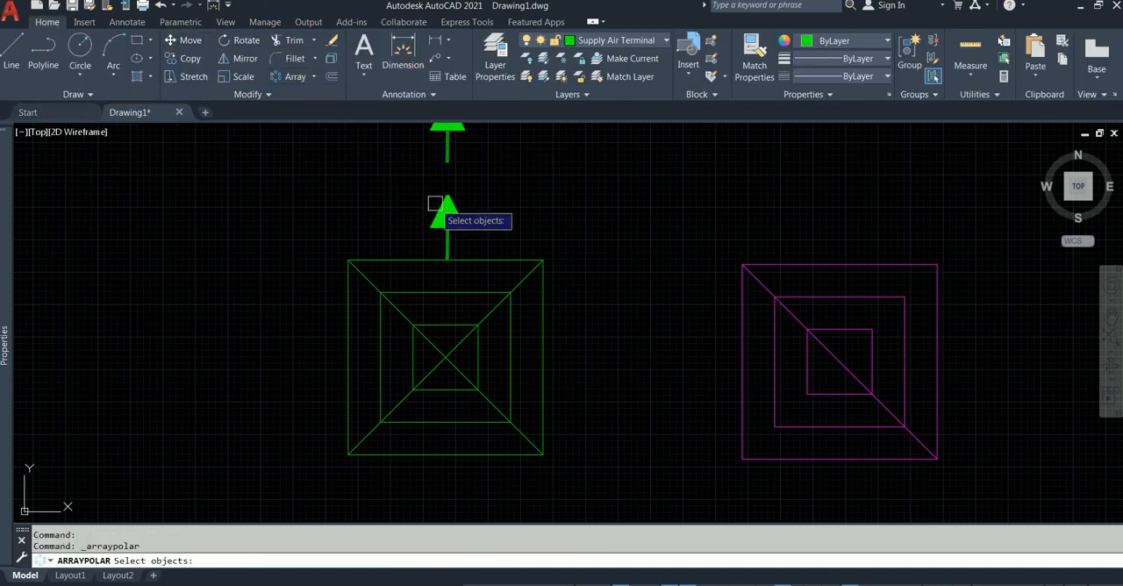
scroll(439, 211, down, 3)
scroll(452, 211, up, 3)
click(430, 212)
key(Escape)
middle_drag(419, 211, 453, 215)
key(ctrl+z)
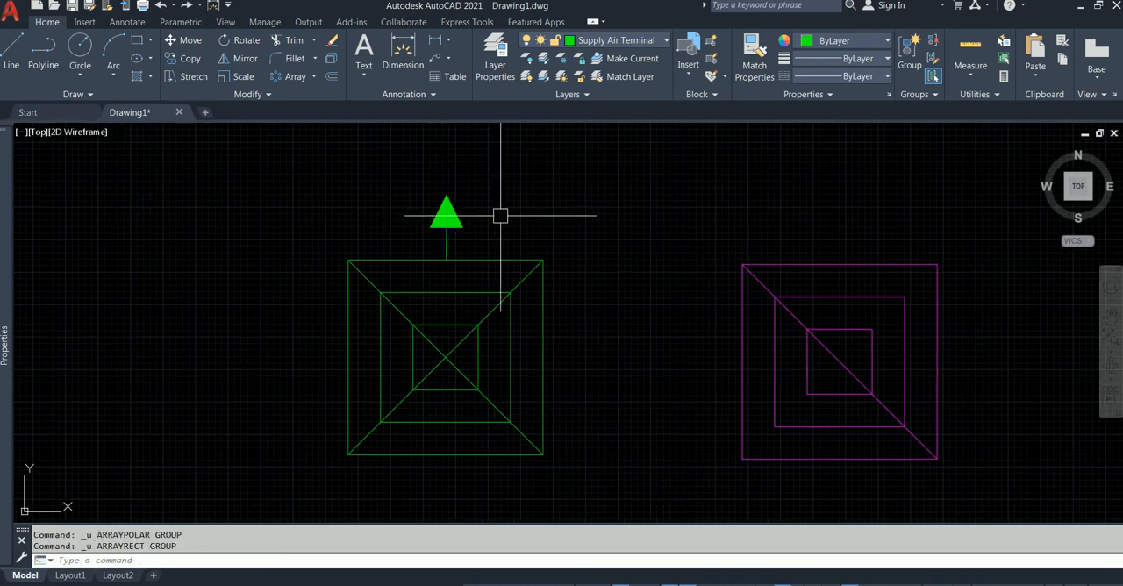
key(Escape)
click(410, 175)
key(Escape)
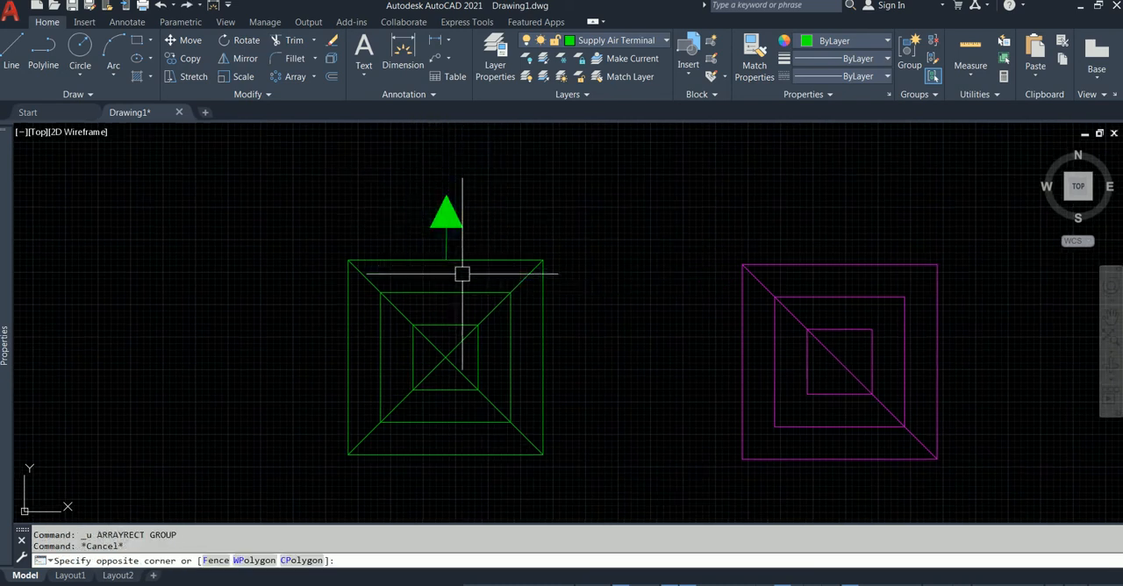
click(462, 274)
click(413, 187)
key(Escape)
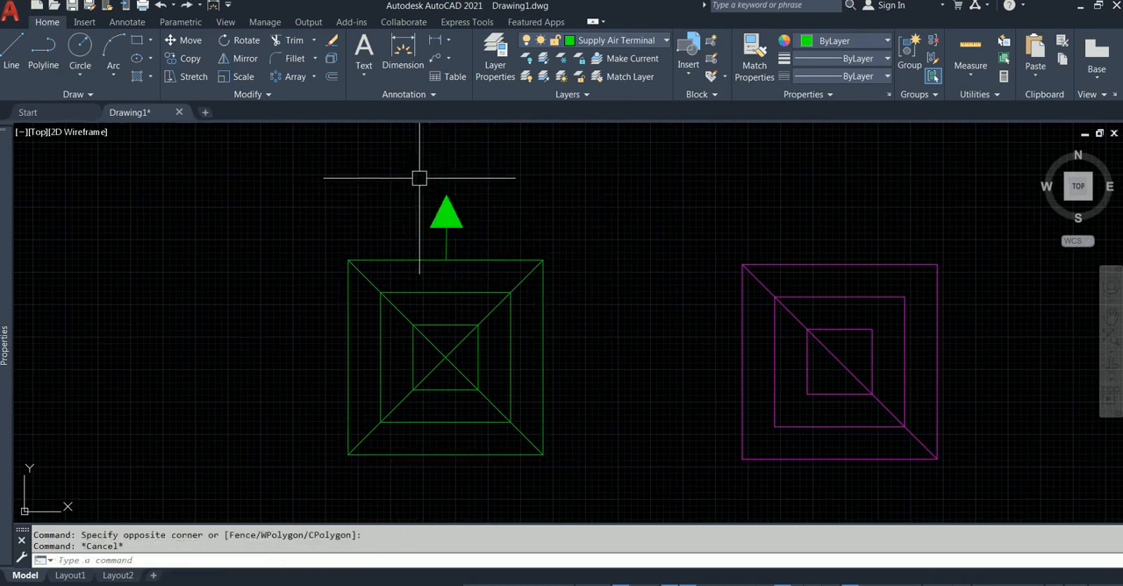
Copy the green arrow by its tip onto the midpoint of the return diffuser's lower edge, with Ortho off.
click(422, 178)
click(494, 278)
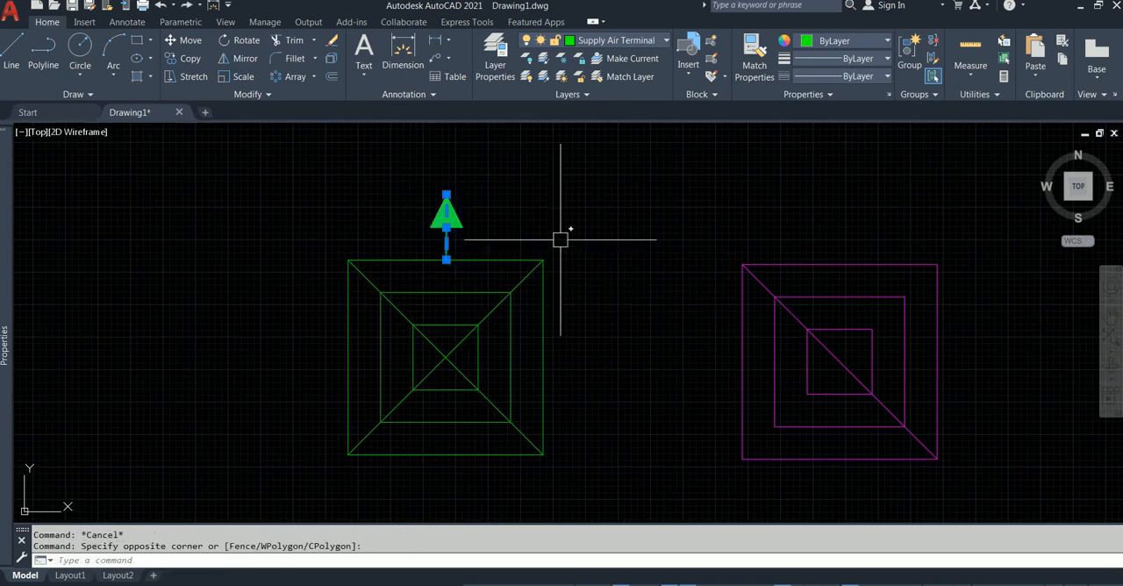
middle_drag(834, 302, 802, 250)
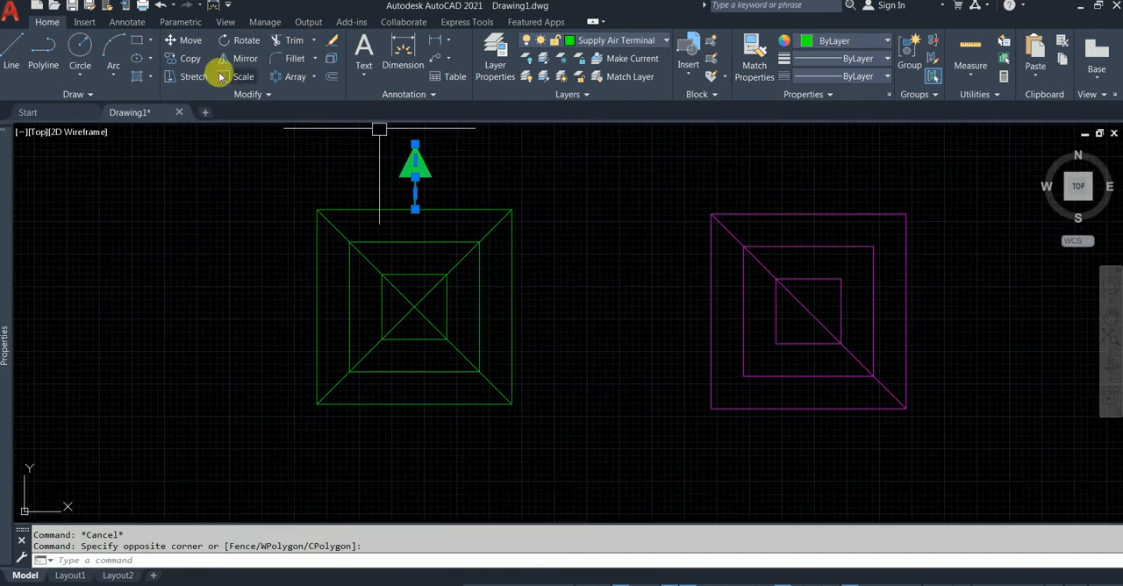
click(190, 57)
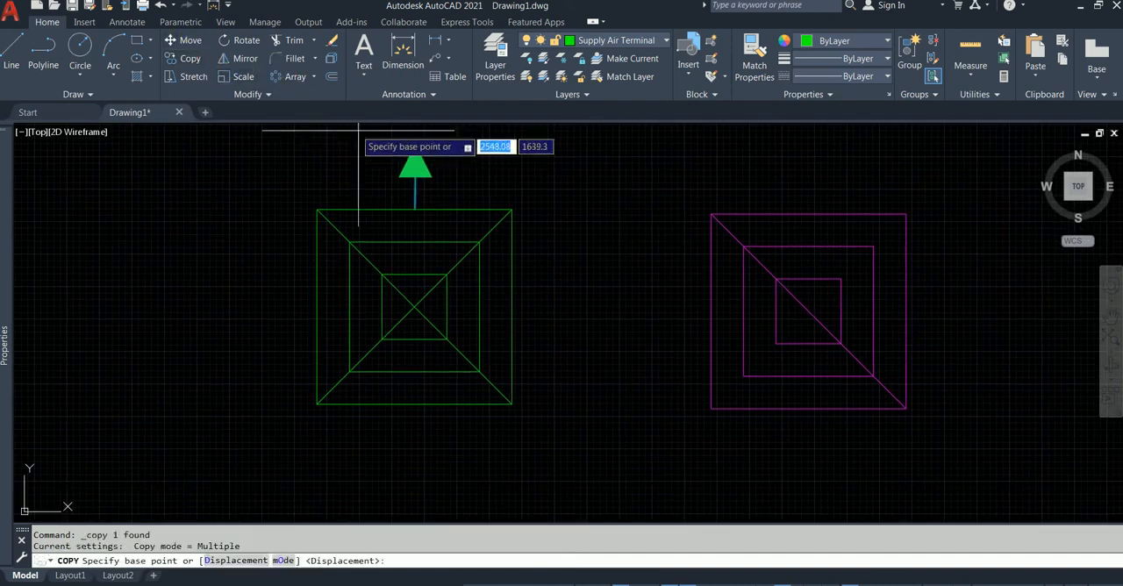
click(415, 175)
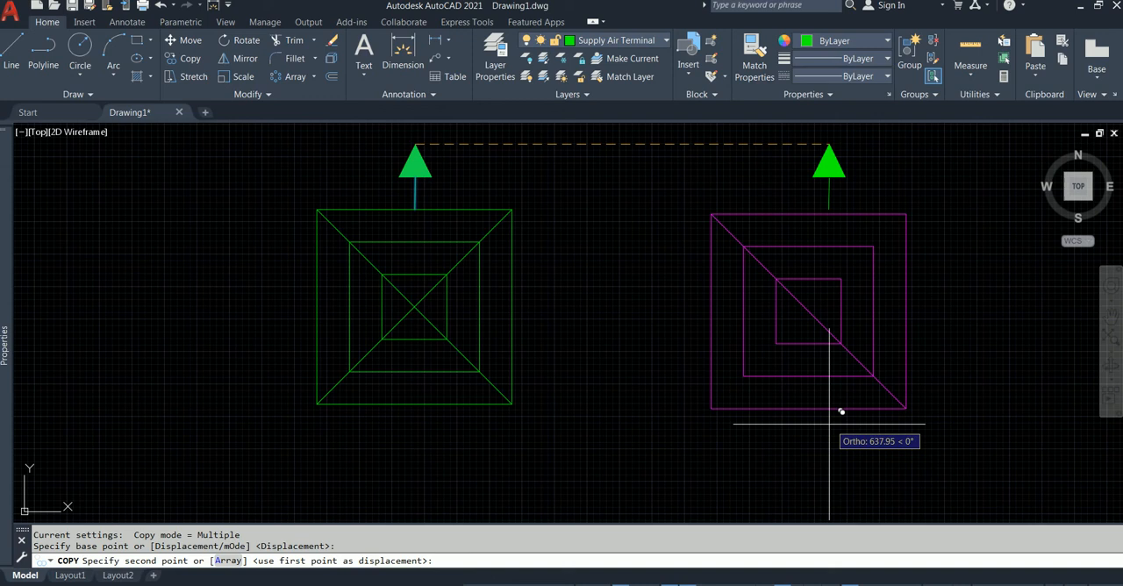
key(F8)
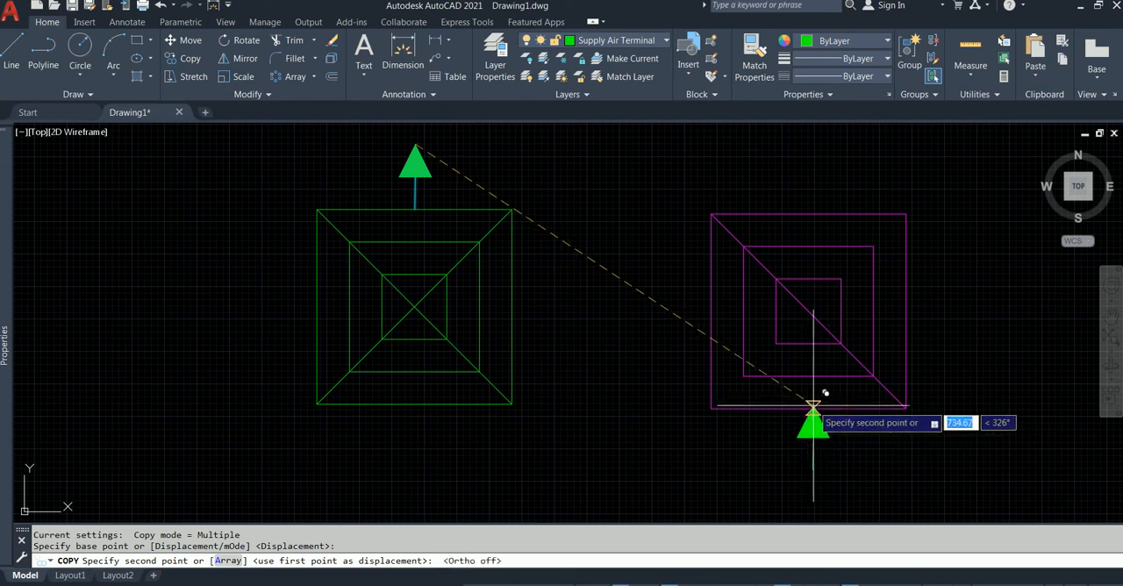
click(812, 408)
key(Escape)
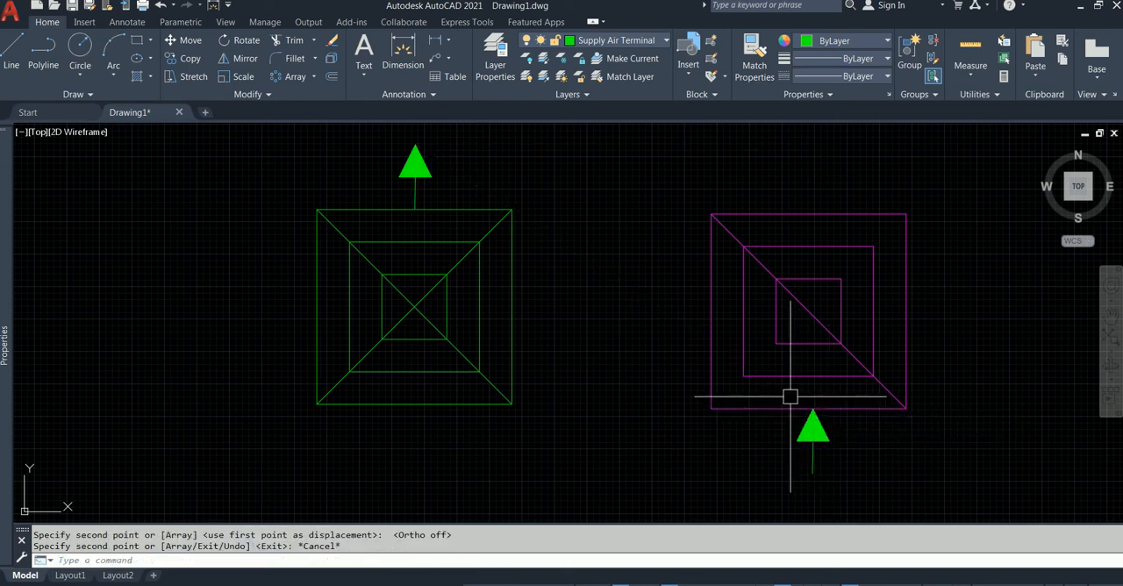
Match the copied arrow's layer to the magenta return diffuser's layer.
click(622, 77)
click(819, 434)
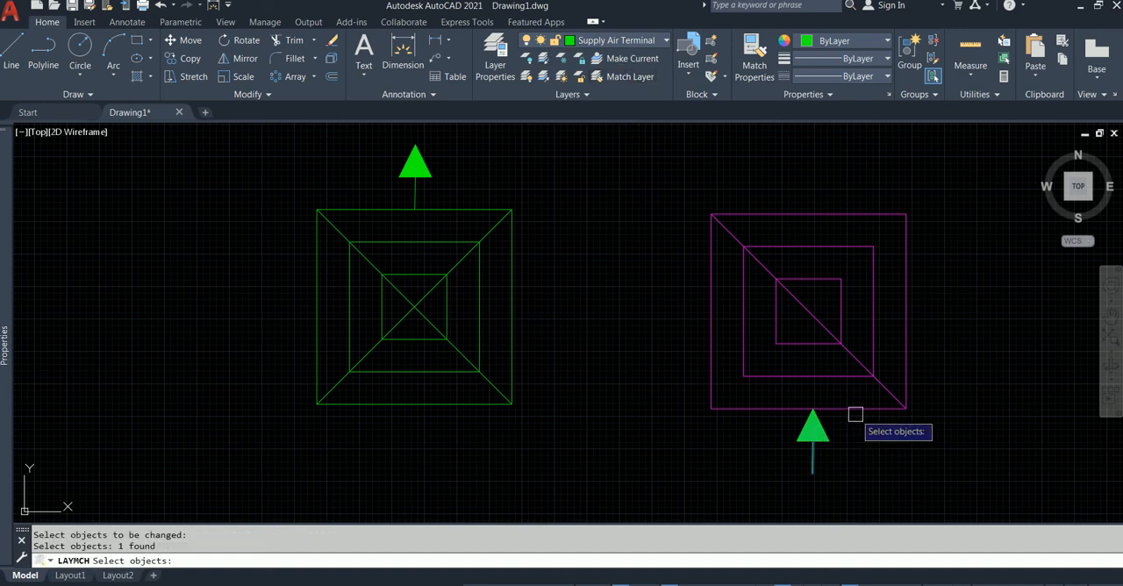
key(Return)
click(862, 416)
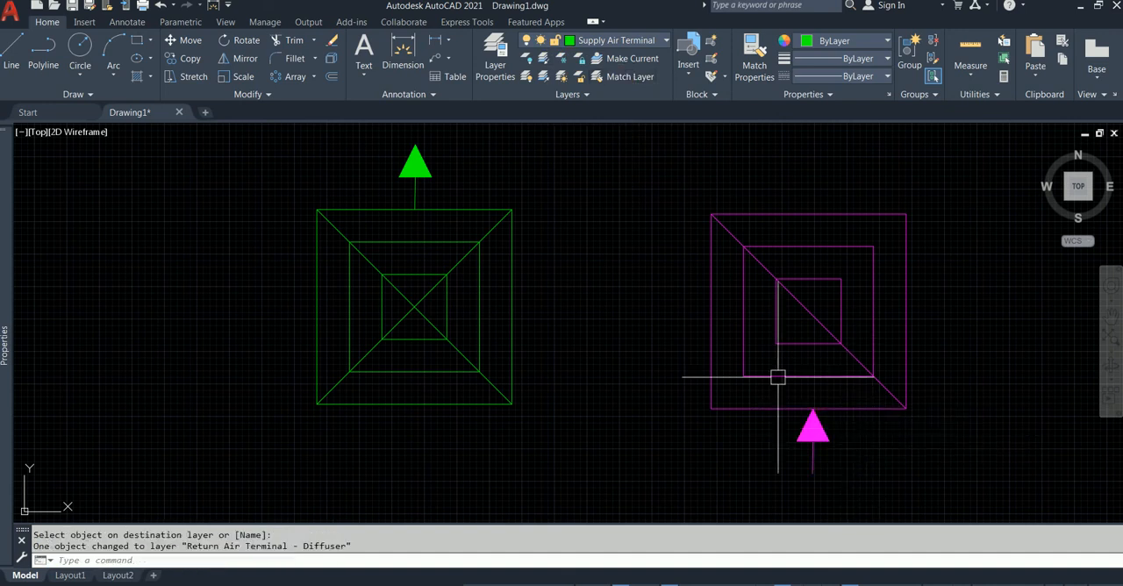
key(Escape)
Create a polar array of the green arrow centred on the intersection of the supply diffuser's diagonals.
scroll(742, 368, down, 2)
scroll(804, 419, up, 2)
mouse_move(526, 295)
middle_down()
mouse_move(577, 343)
mouse_move(576, 329)
middle_up()
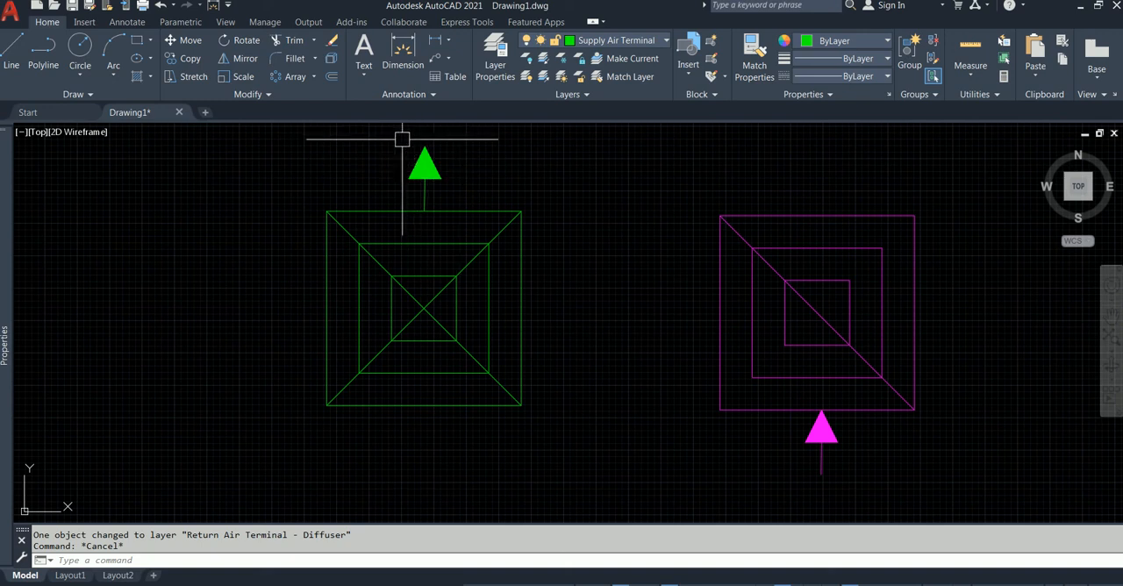
click(462, 138)
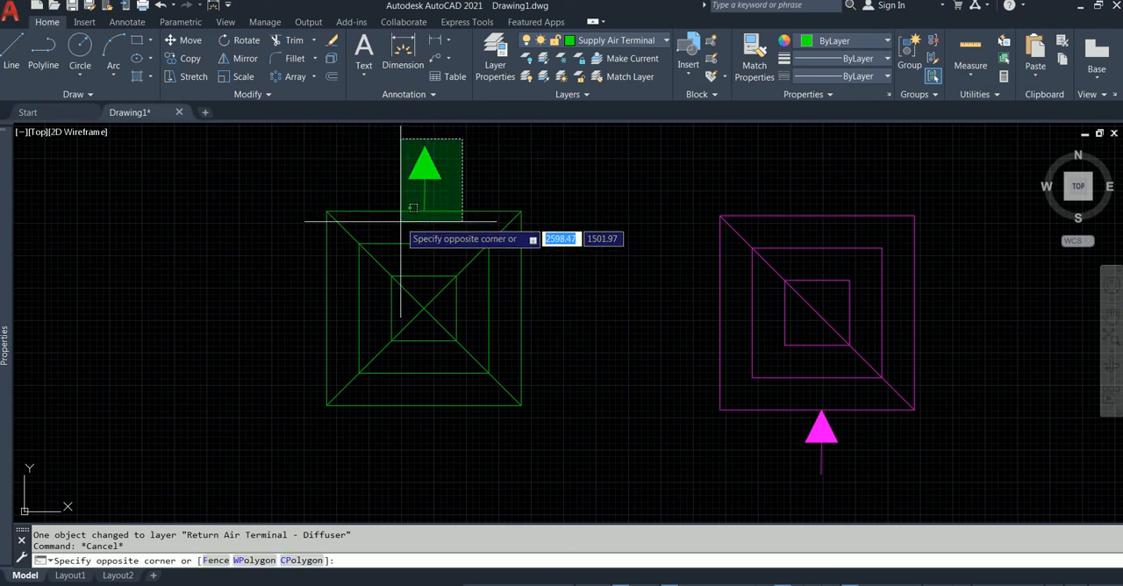
key(Escape)
click(383, 133)
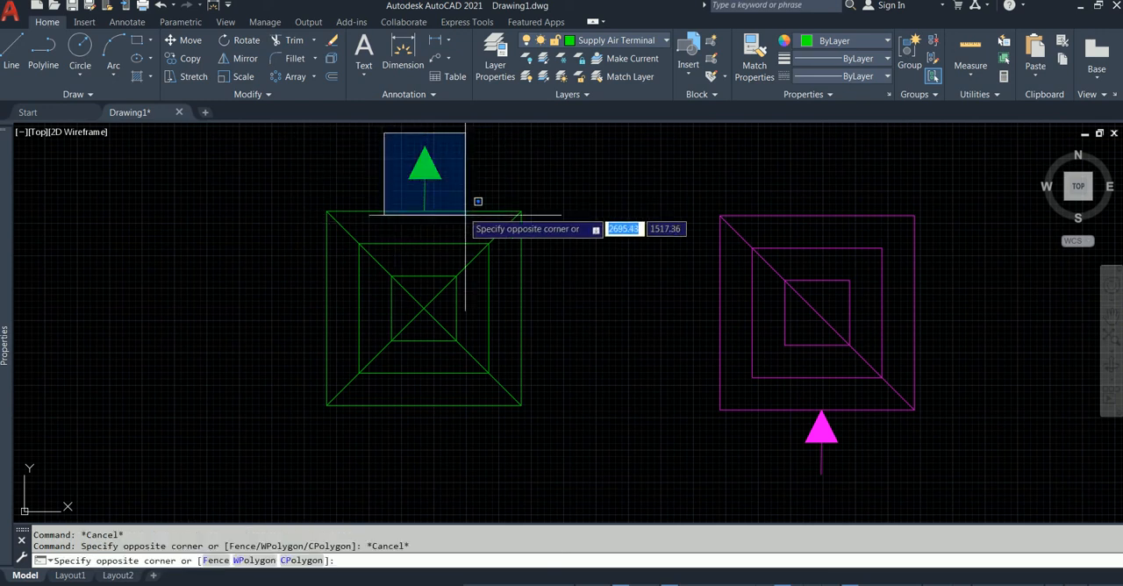
click(463, 235)
click(298, 85)
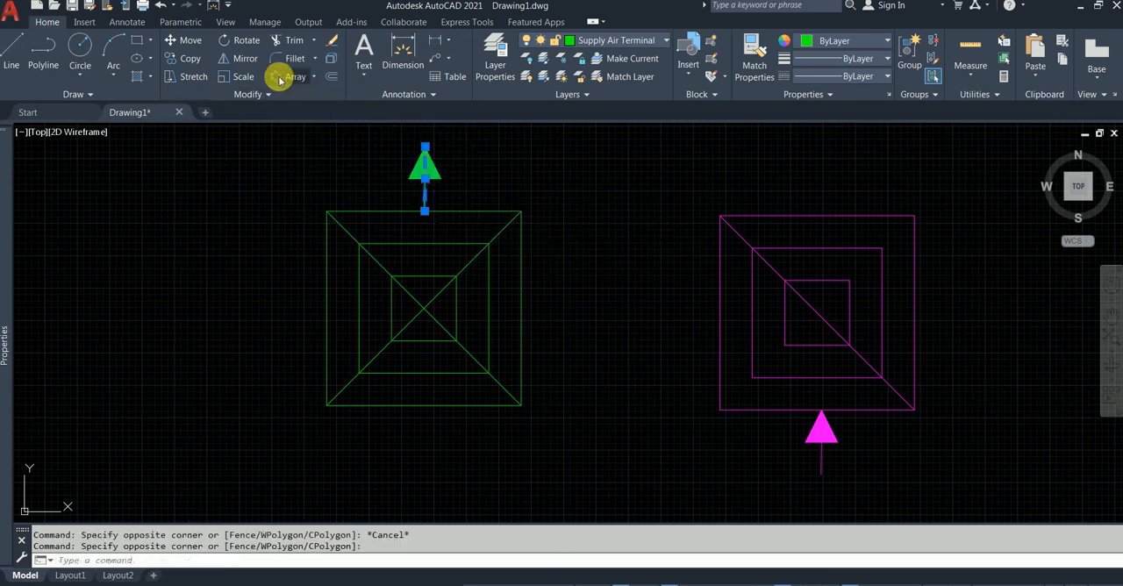
shift+right_click(423, 296)
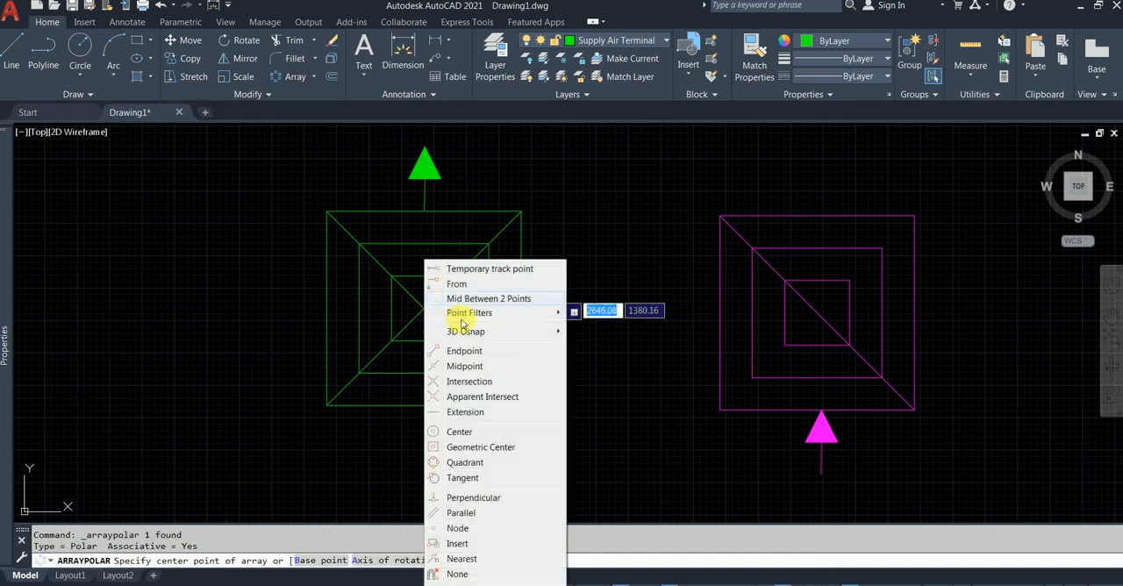
click(472, 379)
click(424, 306)
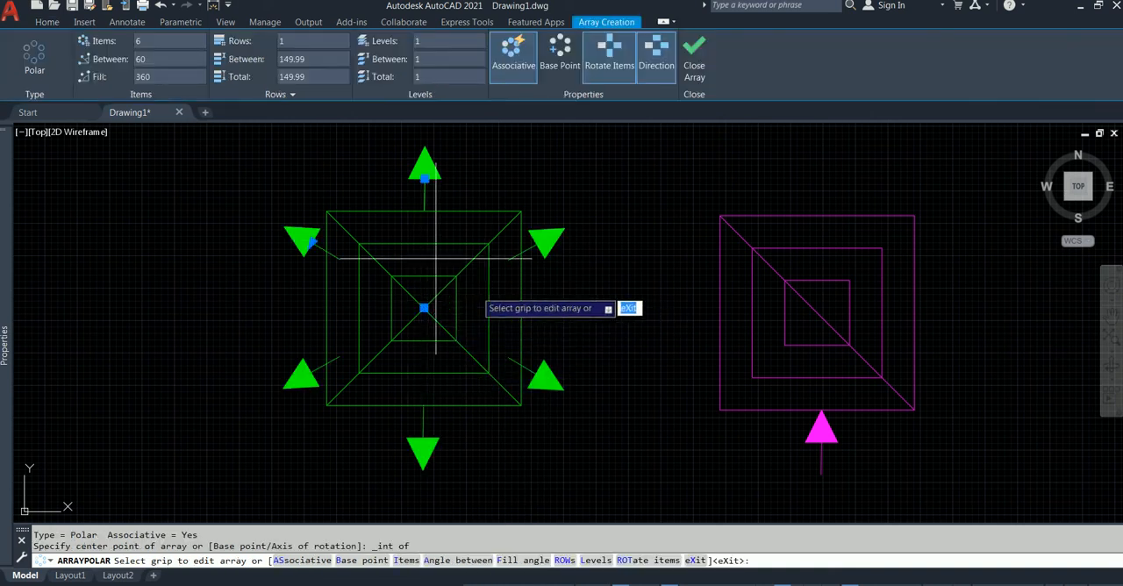
Set the green arrow's polar array to 4 items at 90 degrees and finish the array.
click(161, 45)
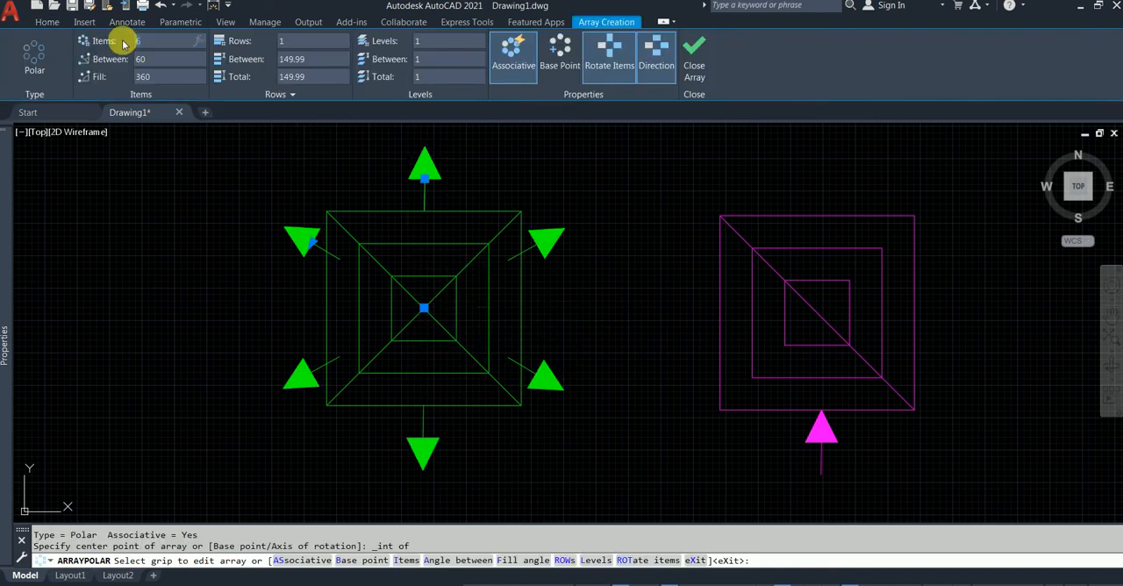
key(Return)
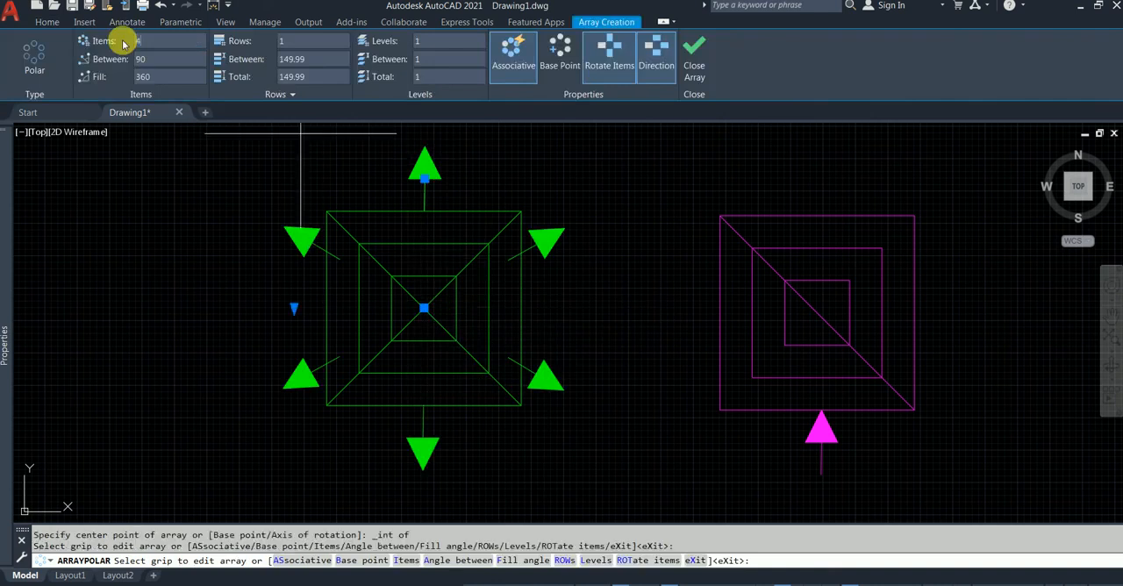
click(165, 58)
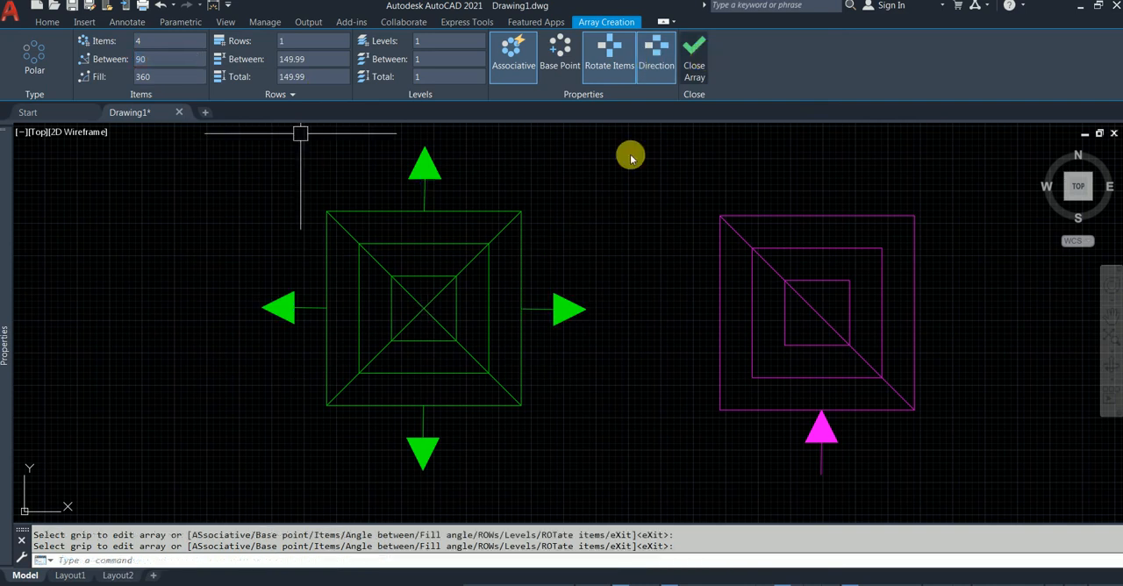
click(704, 59)
Stretch the radius of the green arrows' polar array outward to 250.
scroll(485, 211, down, 3)
click(451, 188)
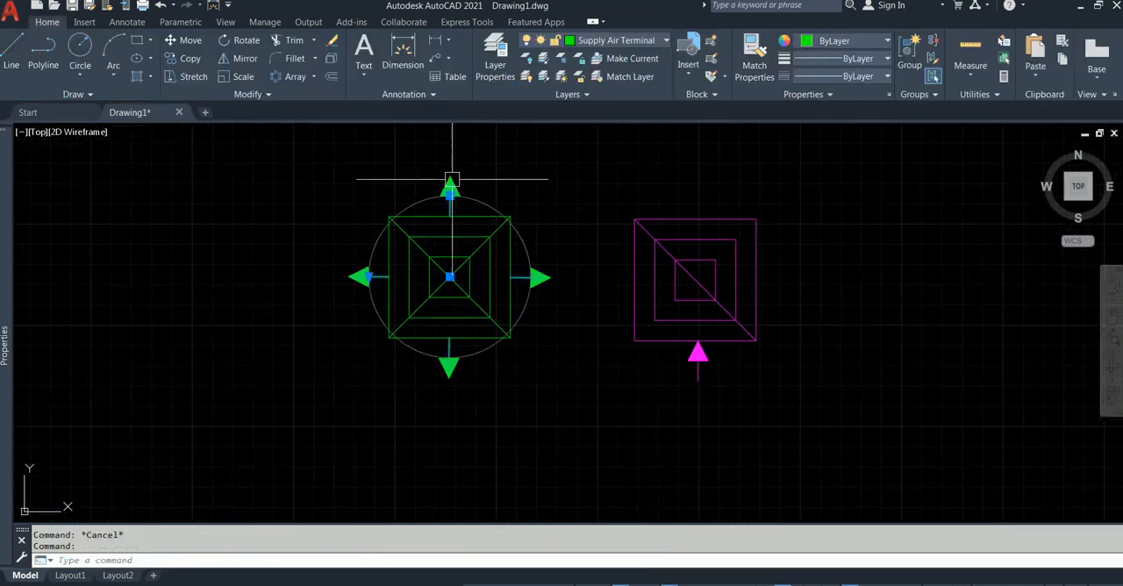
click(450, 195)
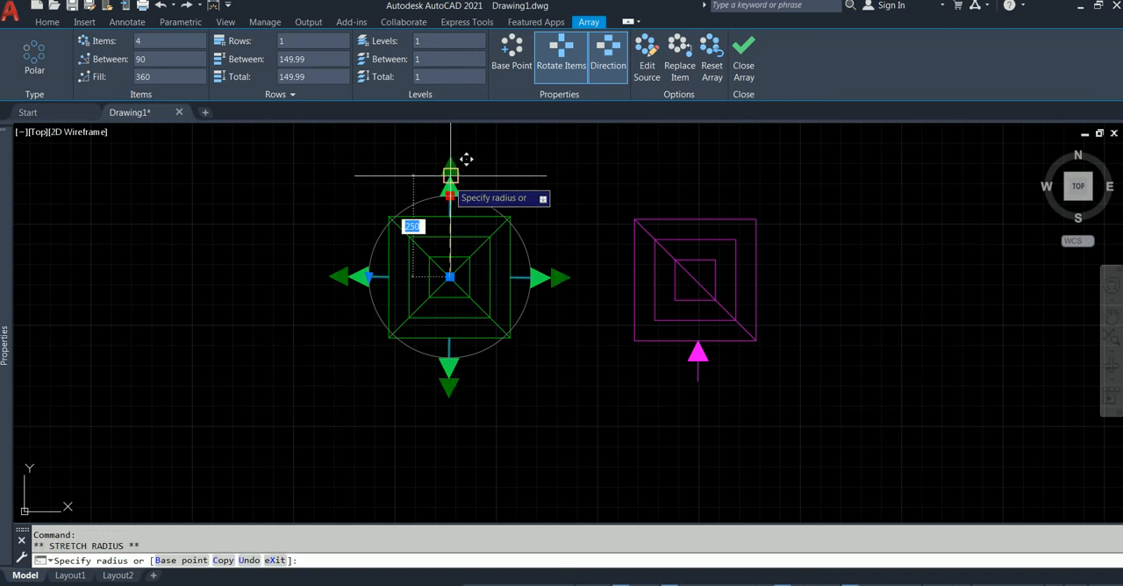
key(Escape)
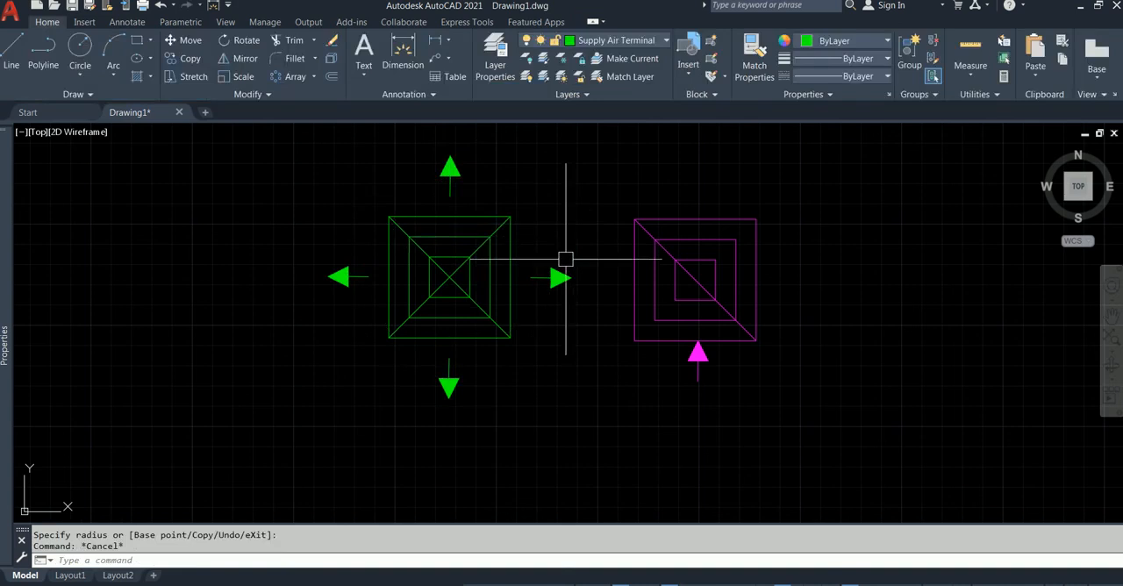
scroll(474, 197, up, 2)
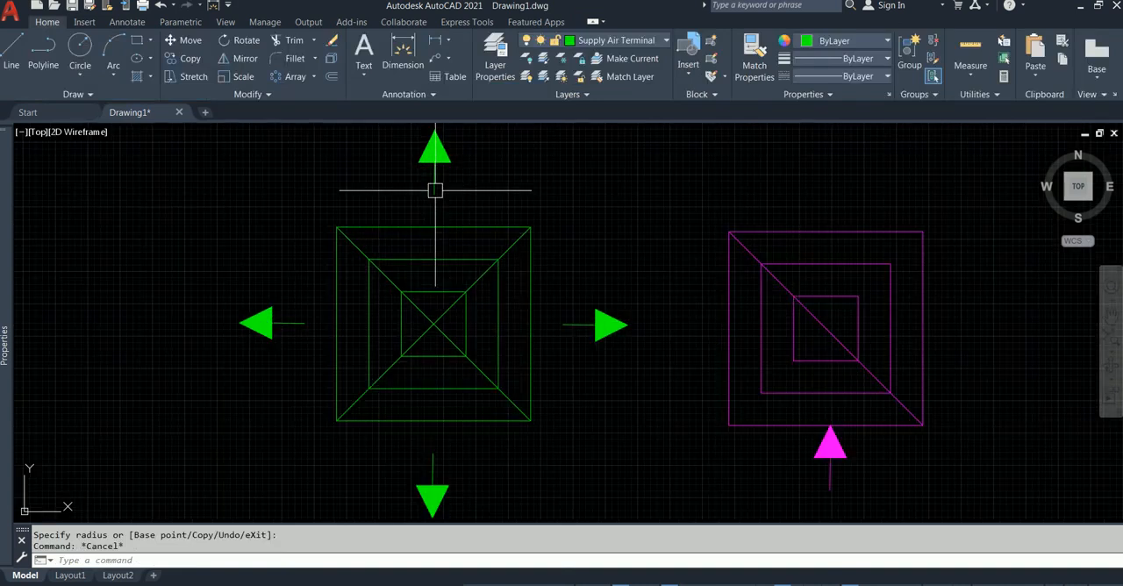
click(436, 189)
double_click(432, 190)
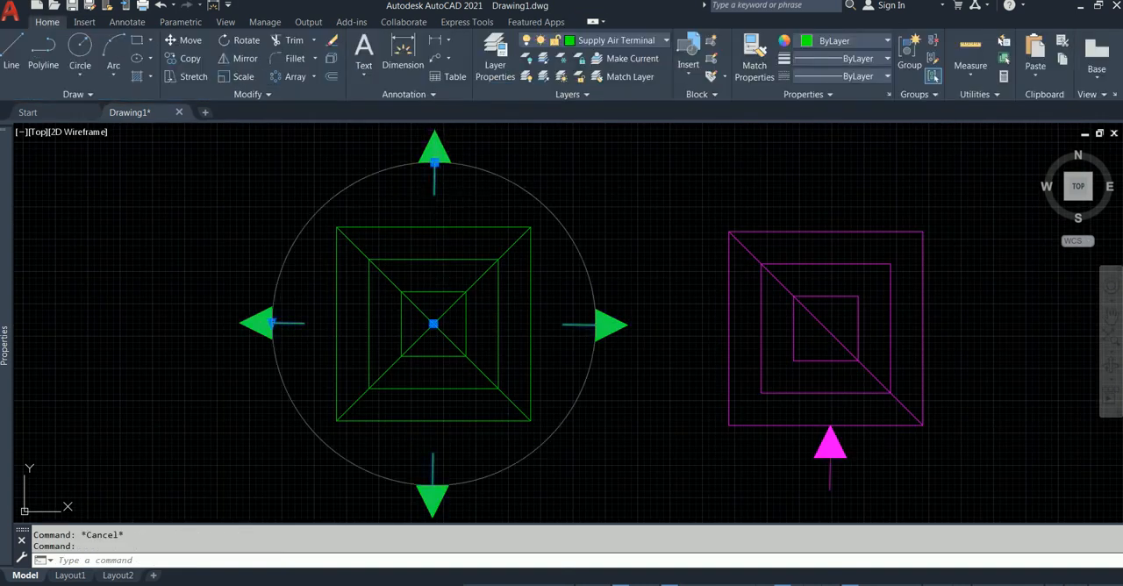
key(Escape)
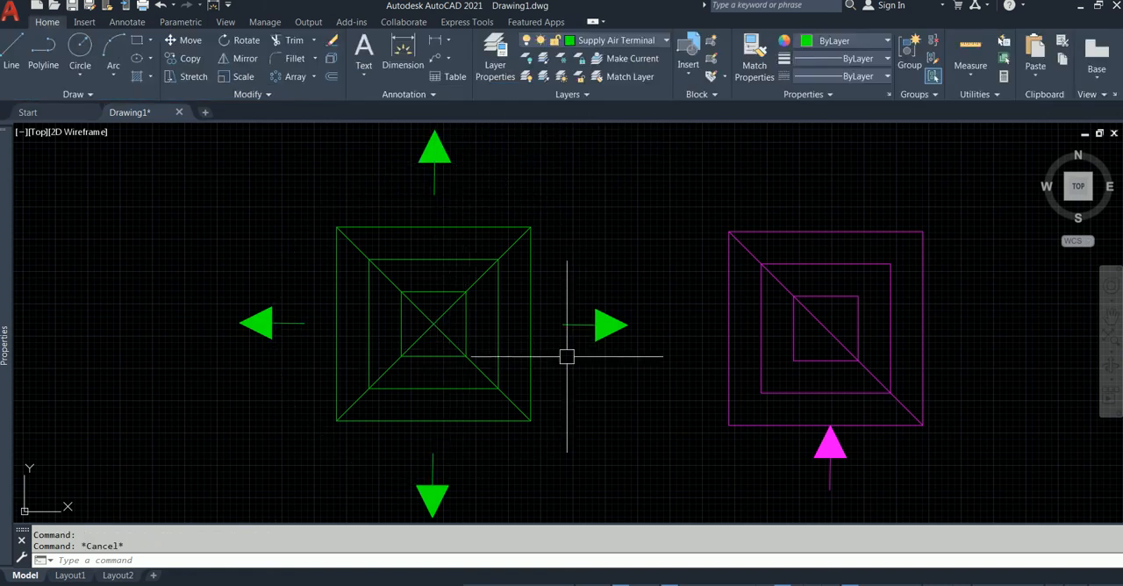
Create a polar array of the magenta arrow centred on the midpoint of the return diffuser's diagonal.
scroll(574, 338, down, 2)
middle_drag(579, 336, 493, 313)
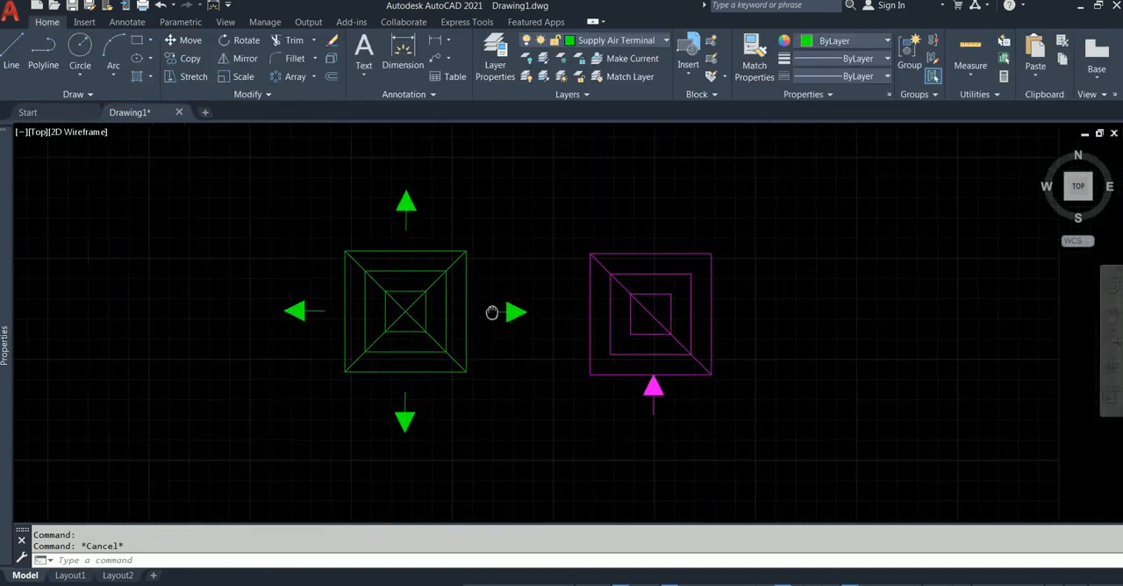
click(658, 387)
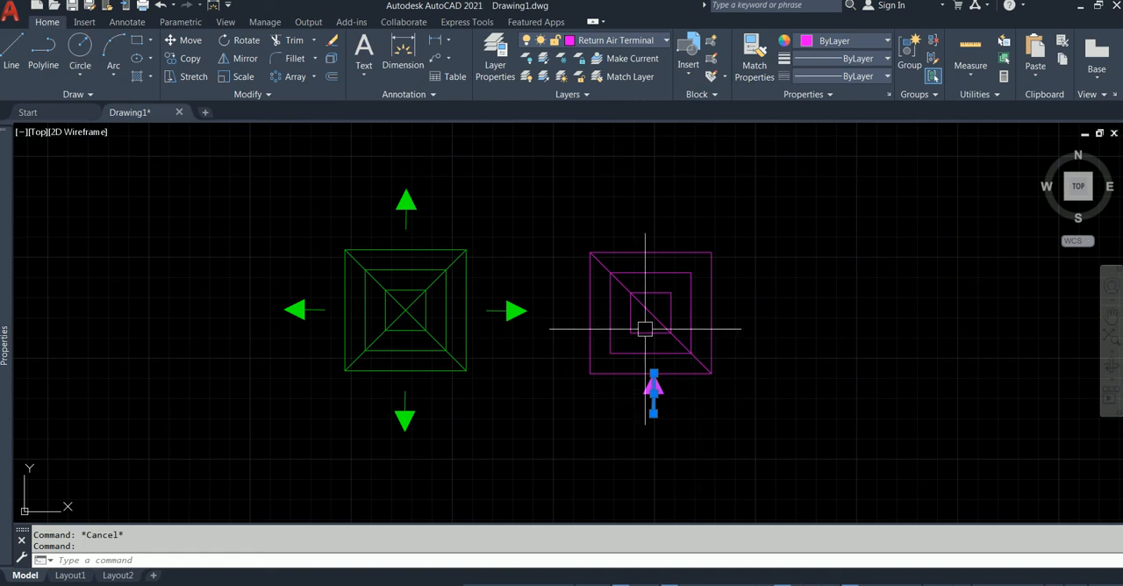
click(289, 77)
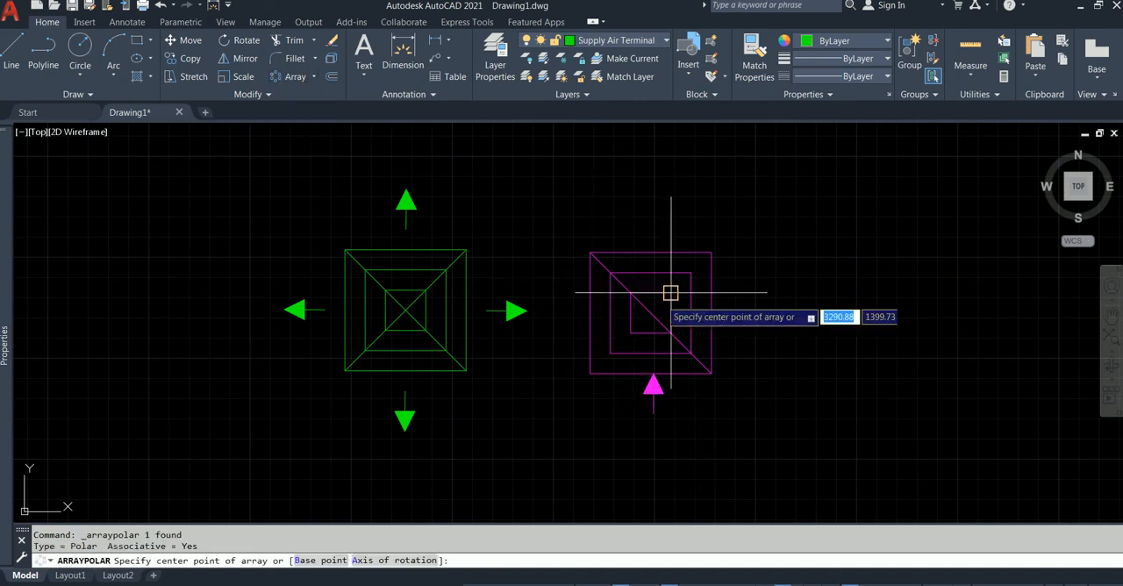
shift+right_click(652, 315)
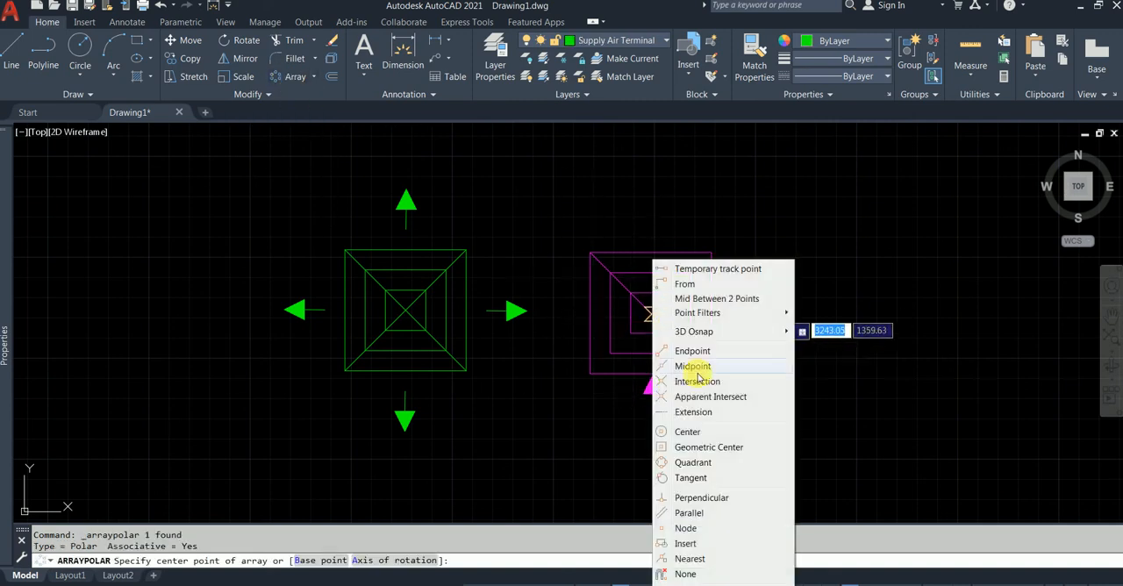
click(693, 366)
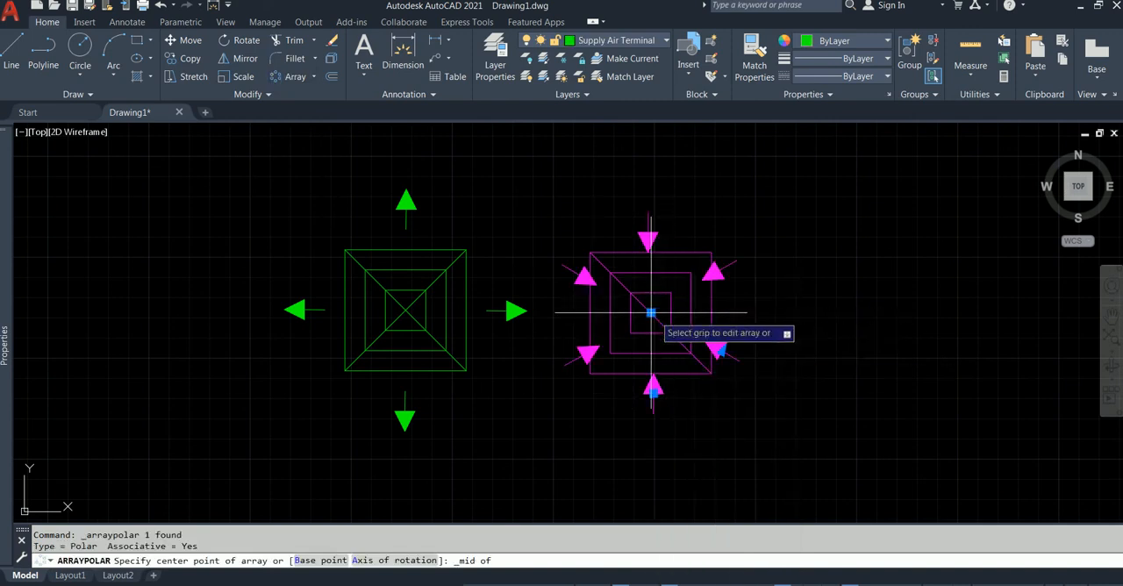
click(650, 310)
Set the magenta arrow's polar array to 4 items and finish the array.
drag(148, 41, 106, 51)
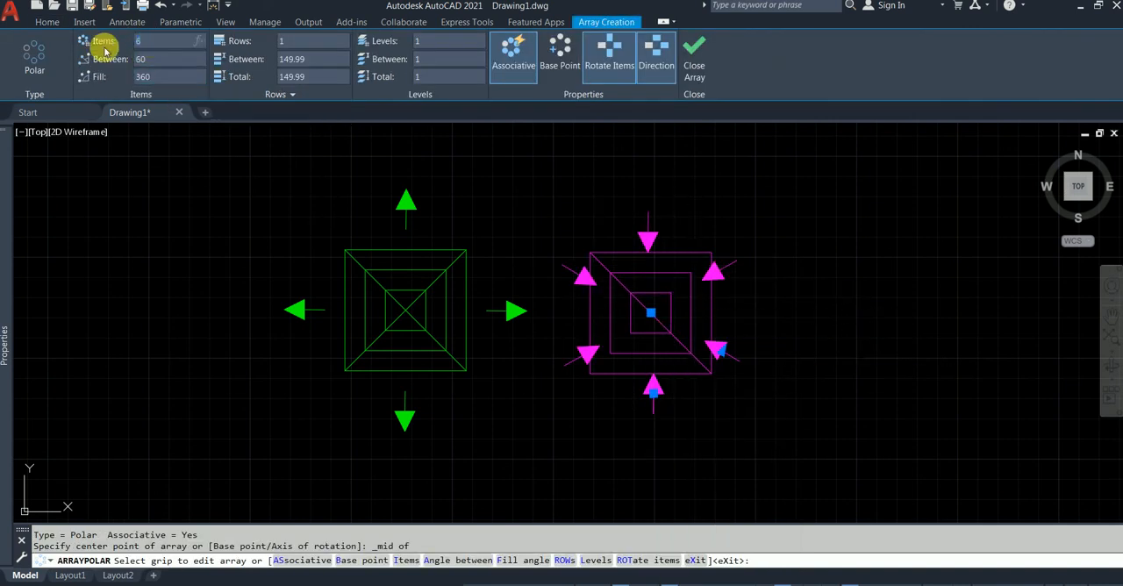
text(4)
key(Return)
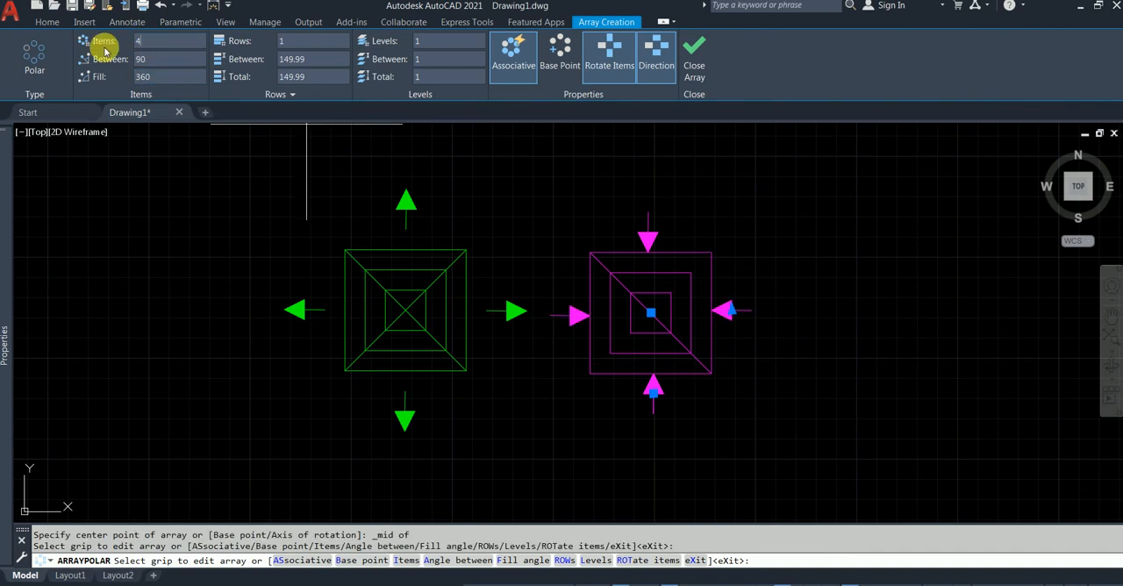
click(694, 57)
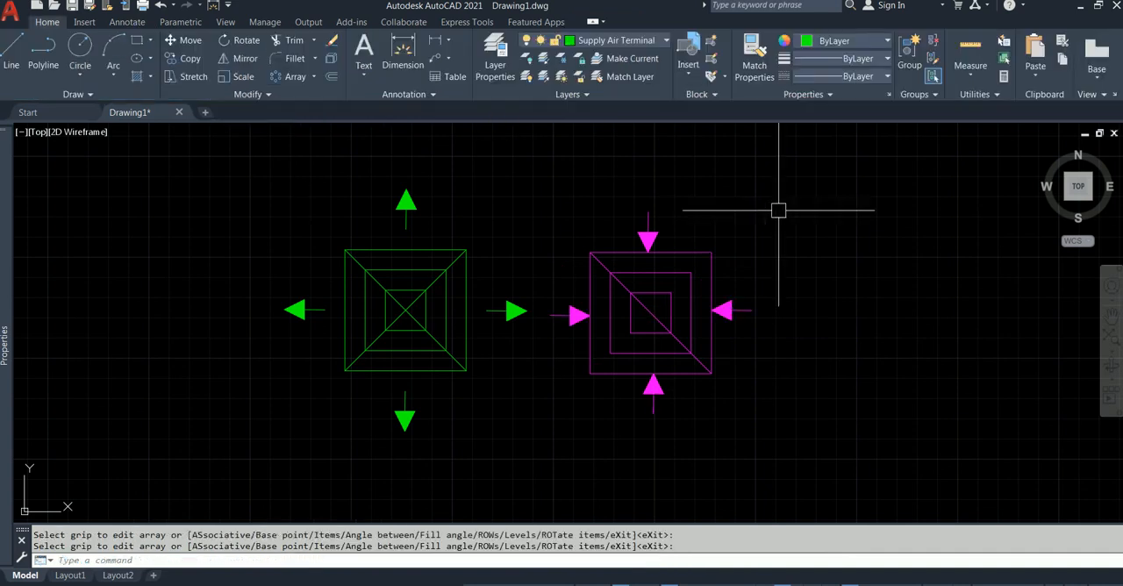
Move the magenta return diffuser together with its four arrows horizontally to the right, farther away from the green supply diffuser.
scroll(733, 228, down, 2)
scroll(593, 228, up, 2)
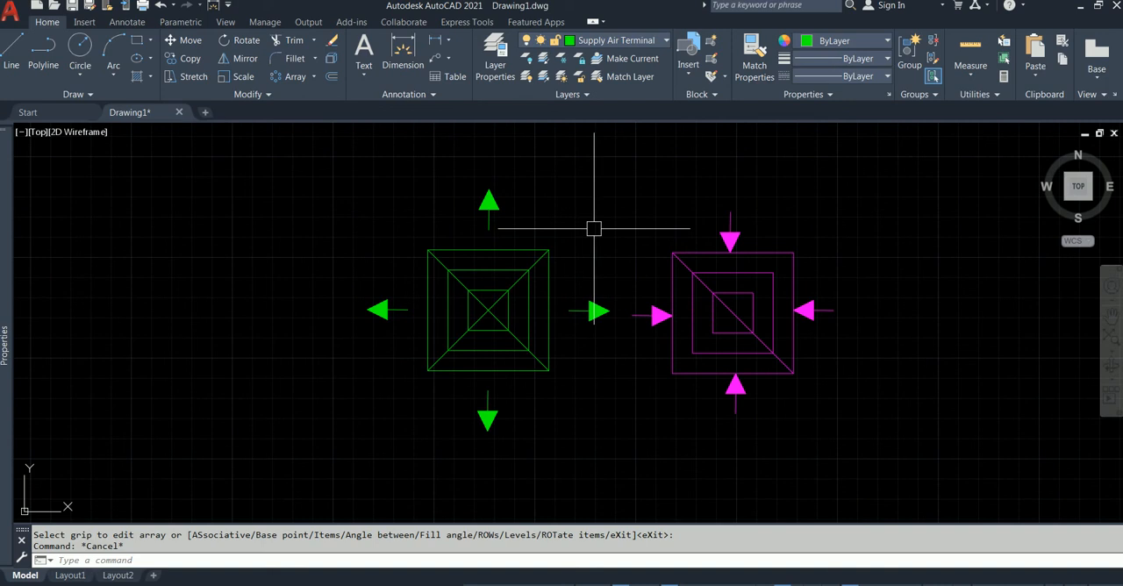
click(620, 194)
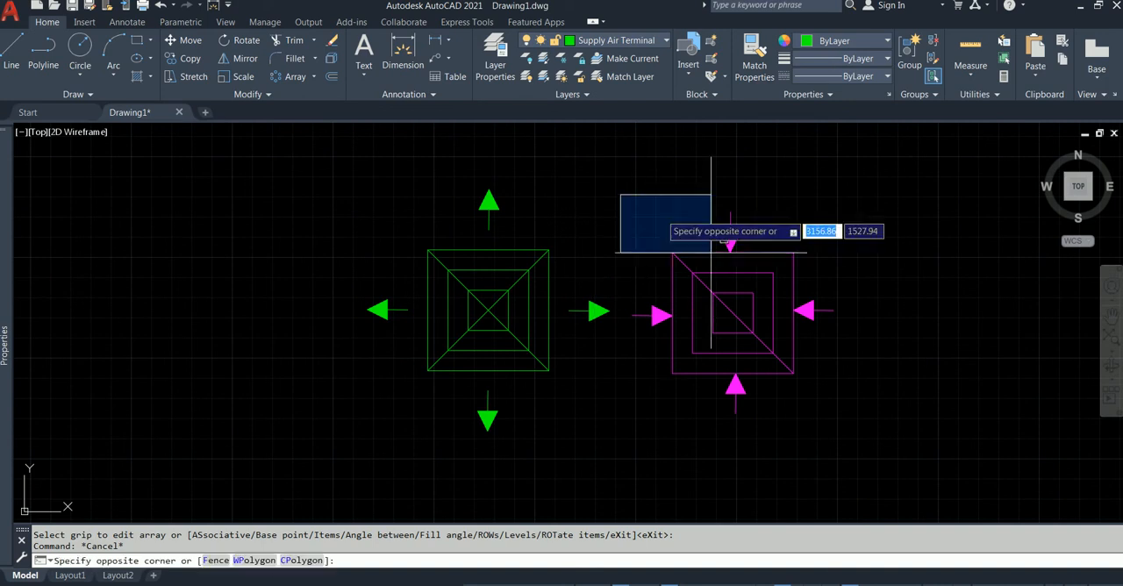
click(864, 425)
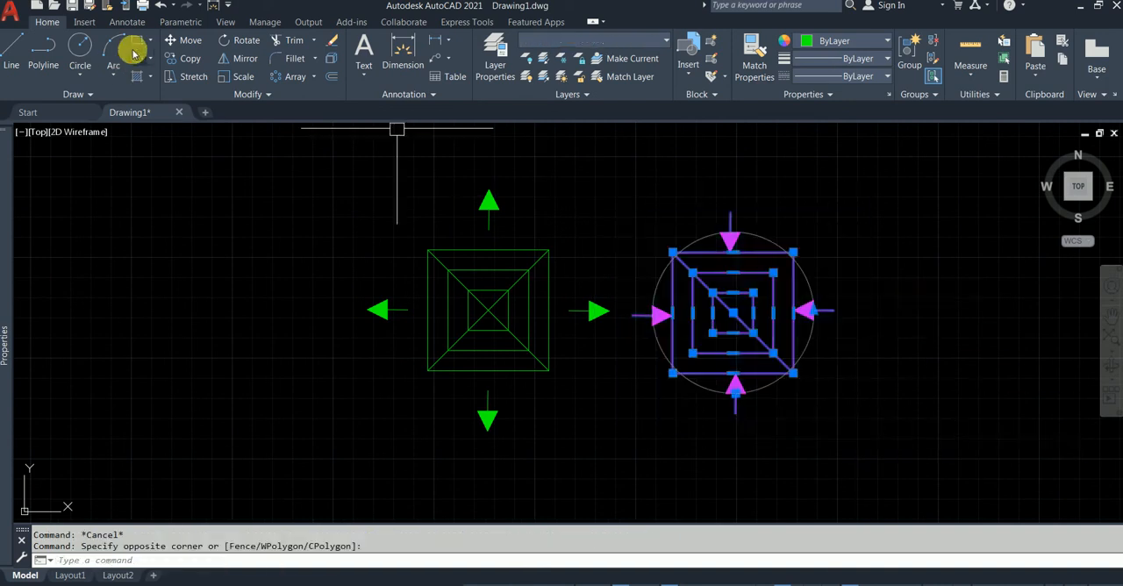
click(180, 40)
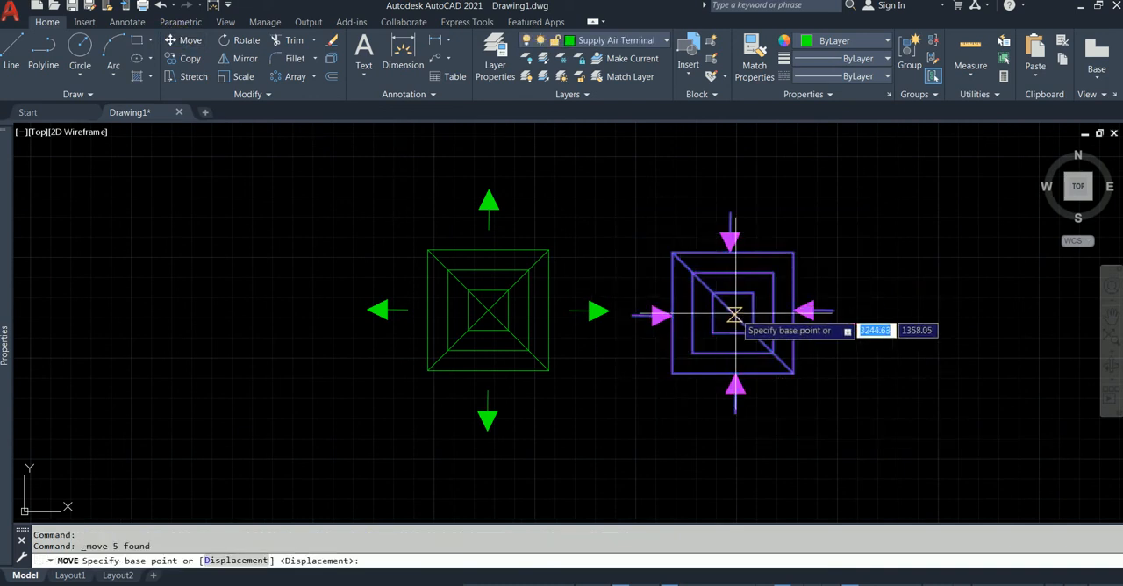
click(731, 311)
click(875, 299)
key(Escape)
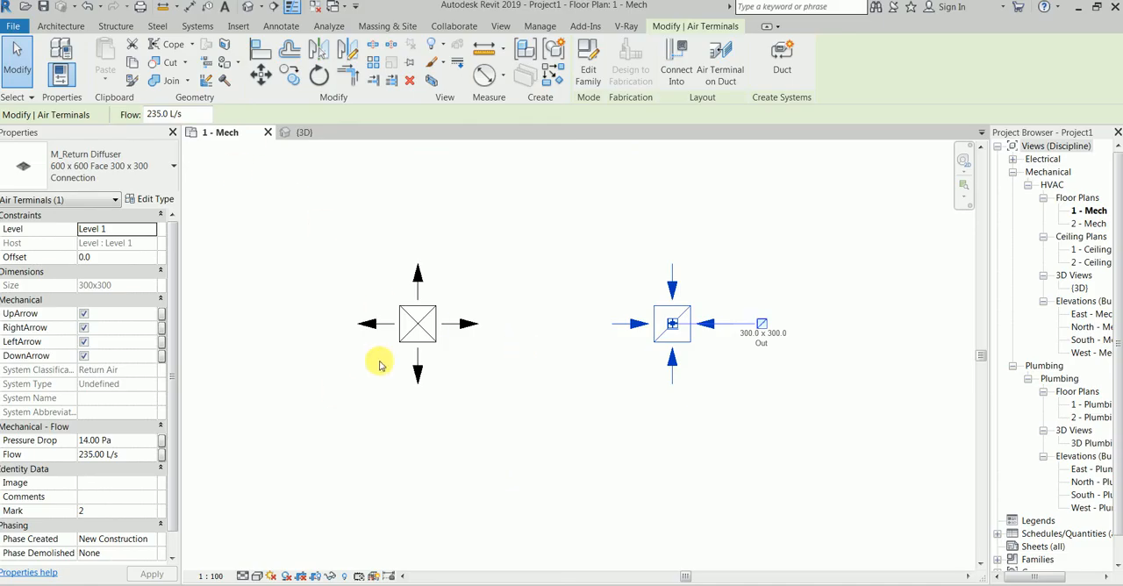
Switch to Revit and examine the supply and return diffusers in the 1 - Mech floor plan and the 3D view.
scroll(434, 370, up, 1)
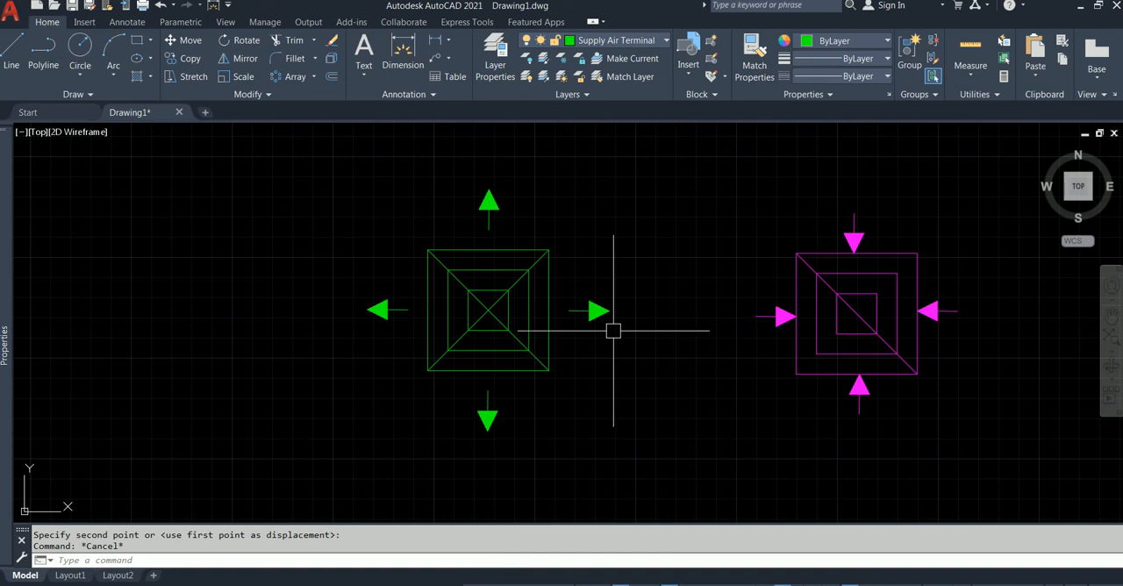
scroll(491, 271, up, 3)
scroll(401, 284, down, 2)
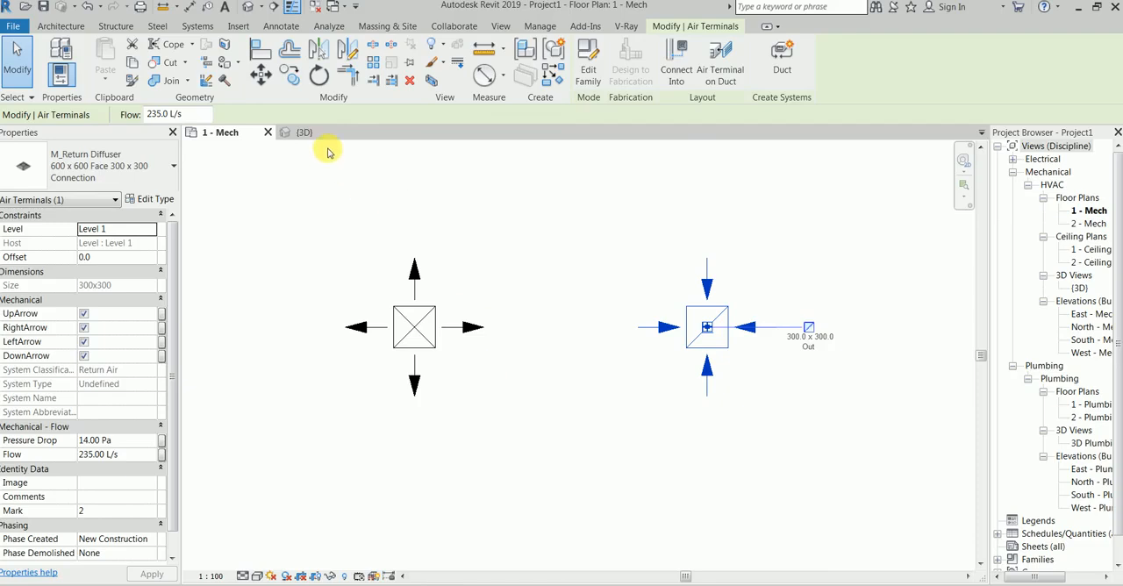
click(316, 133)
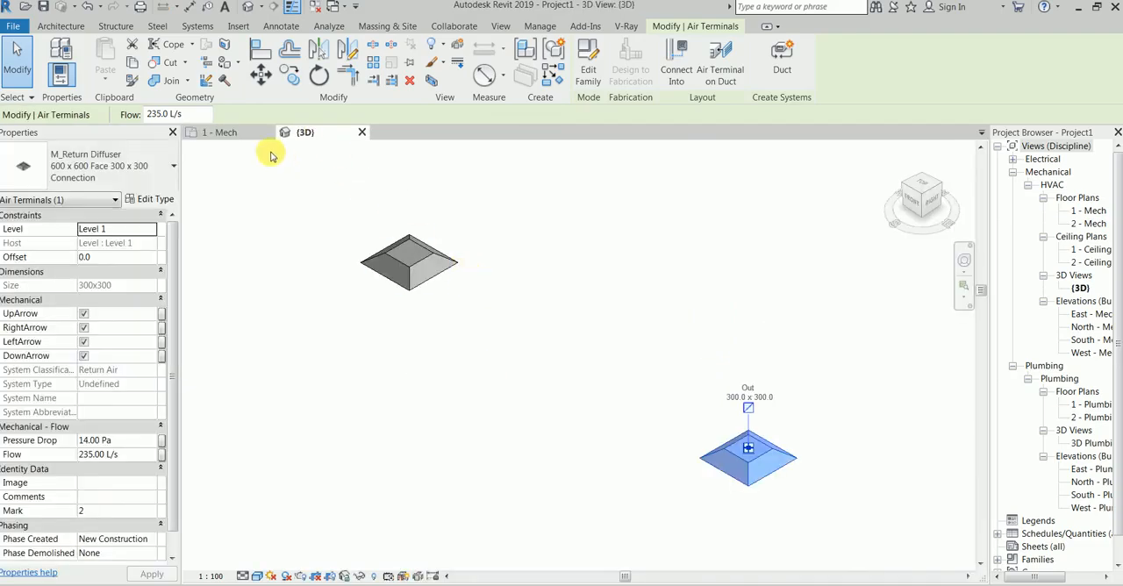
click(221, 132)
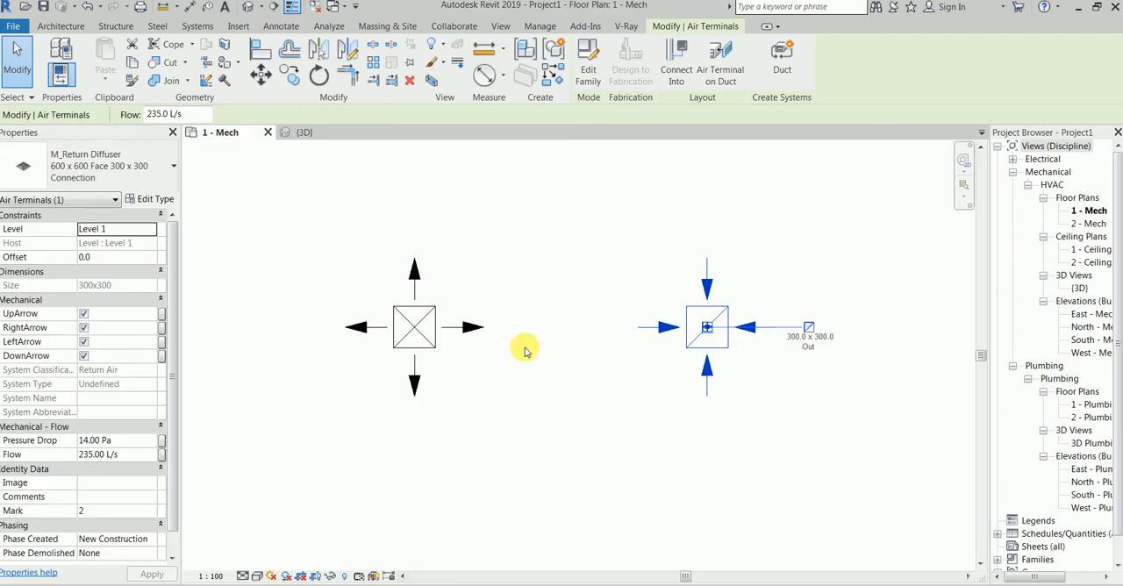